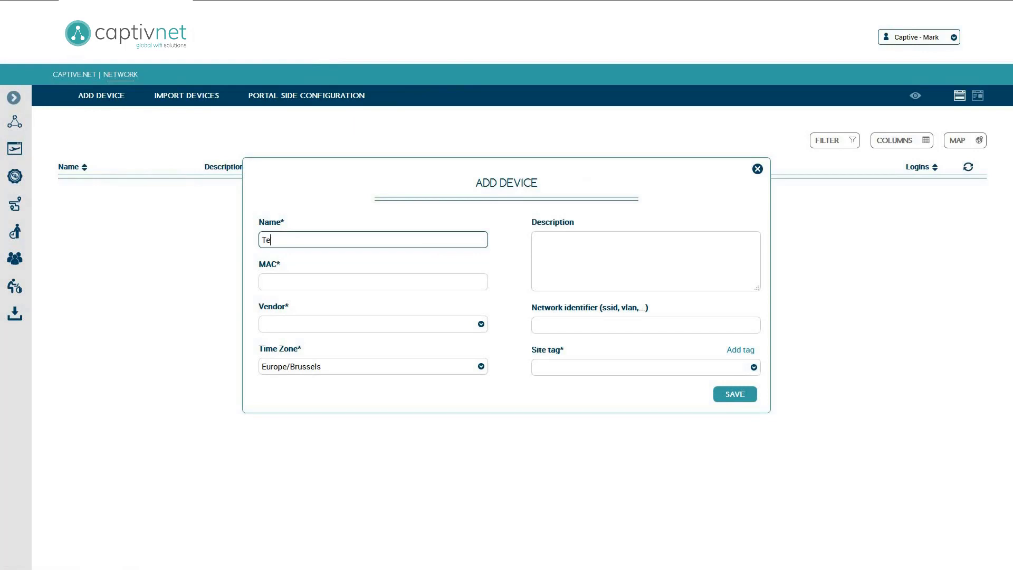
{"action": "type", "text": "st AP"}
{"action": "left_click", "coordinate": [472, 281]}
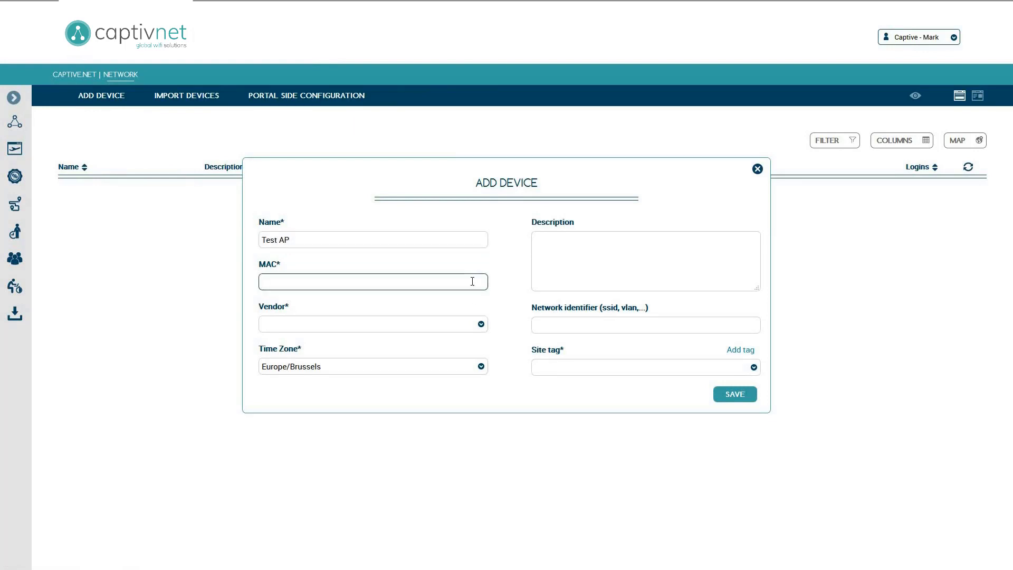
{"action": "type", "text": "50-50-00-00-00-50"}
{"action": "left_click", "coordinate": [477, 324]}
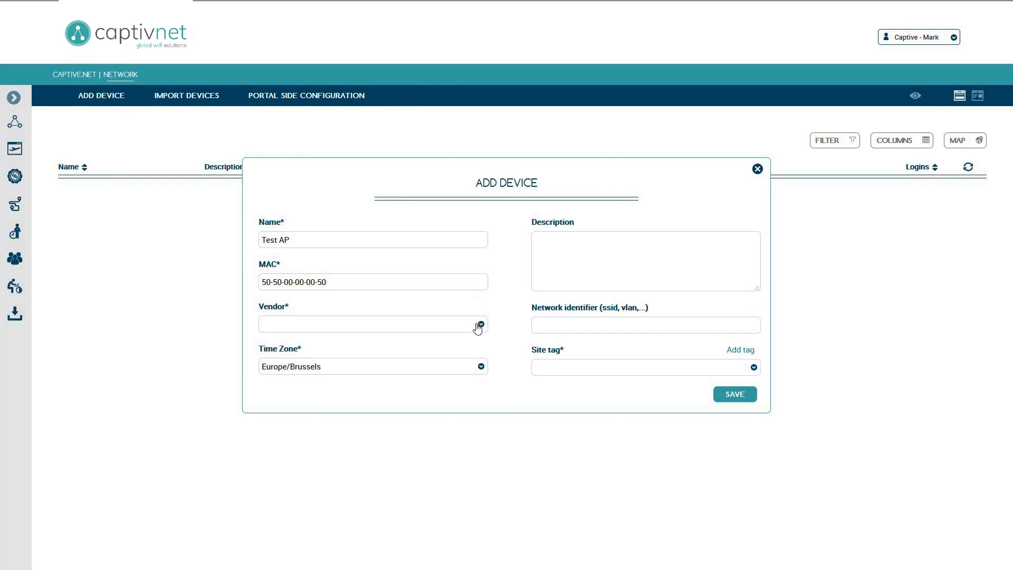
{"action": "left_click", "coordinate": [466, 384]}
Create a Site tag named Captive.net geolocated to Brussel, België.
{"action": "left_click", "coordinate": [749, 351]}
{"action": "left_click", "coordinate": [621, 278]}
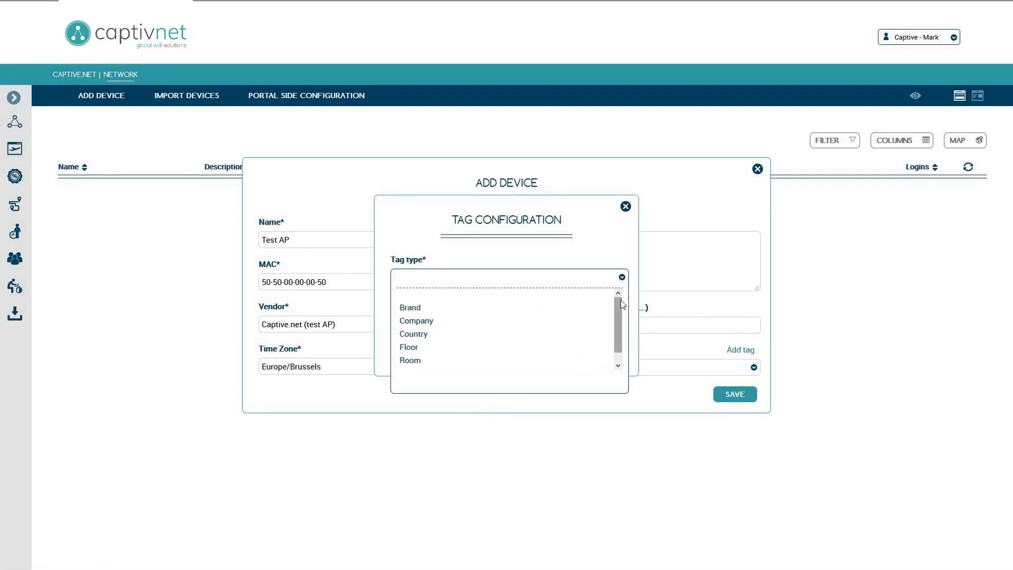
{"action": "scroll", "coordinate": [620, 300], "scroll_direction": "down", "scroll_amount": 1}
{"action": "left_click", "coordinate": [593, 363]}
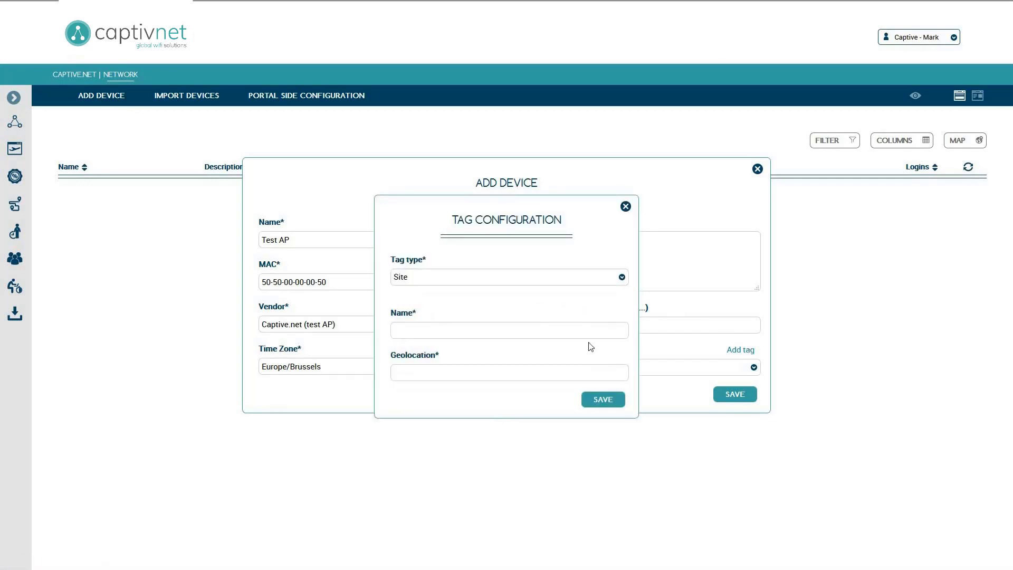
{"action": "left_click", "coordinate": [588, 331]}
{"action": "type", "text": "Captive.n"}
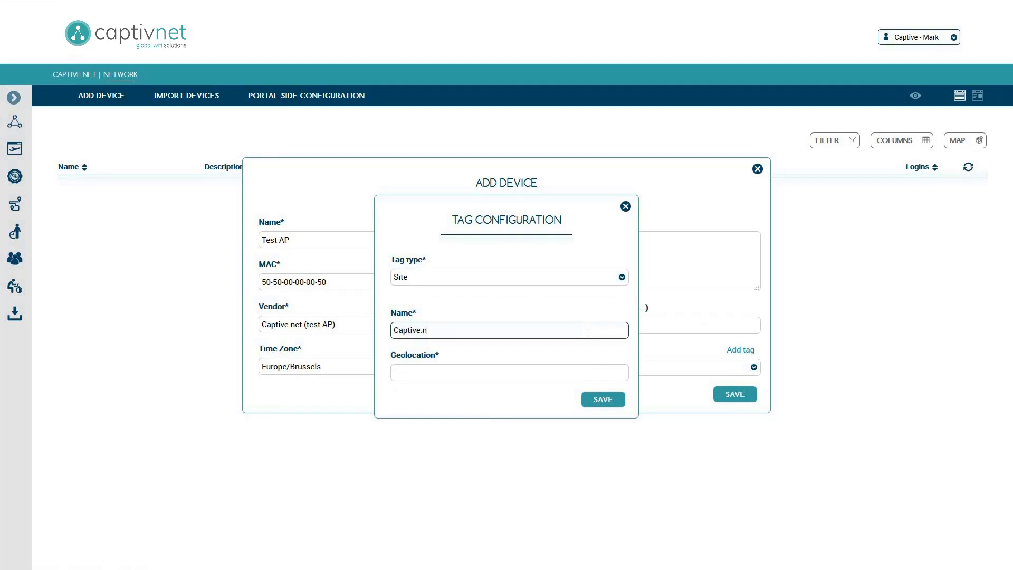
{"action": "type", "text": "et"}
{"action": "left_click", "coordinate": [587, 373]}
{"action": "type", "text": "Brusse"}
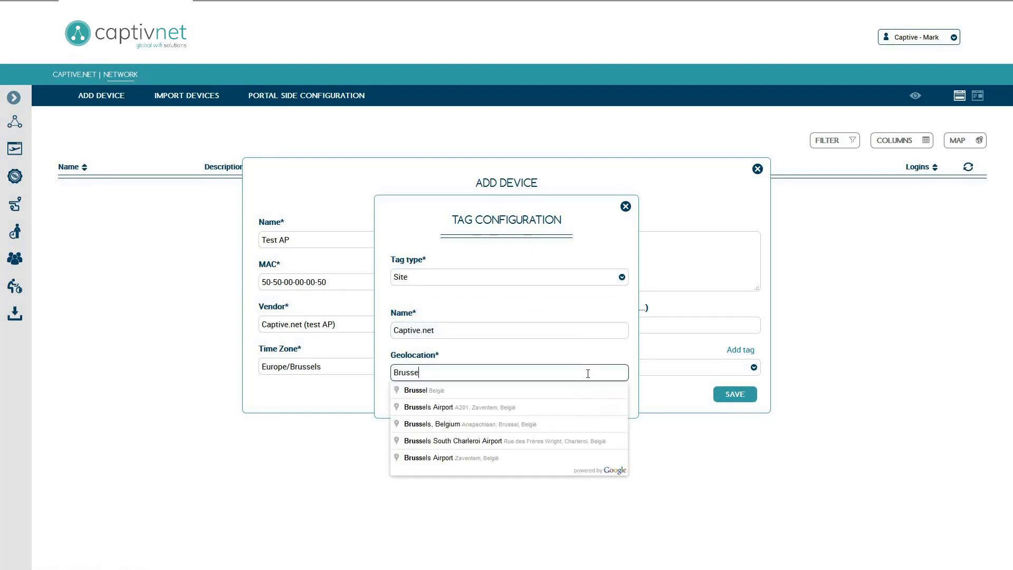
{"action": "type", "text": "l"}
{"action": "left_click", "coordinate": [587, 390]}
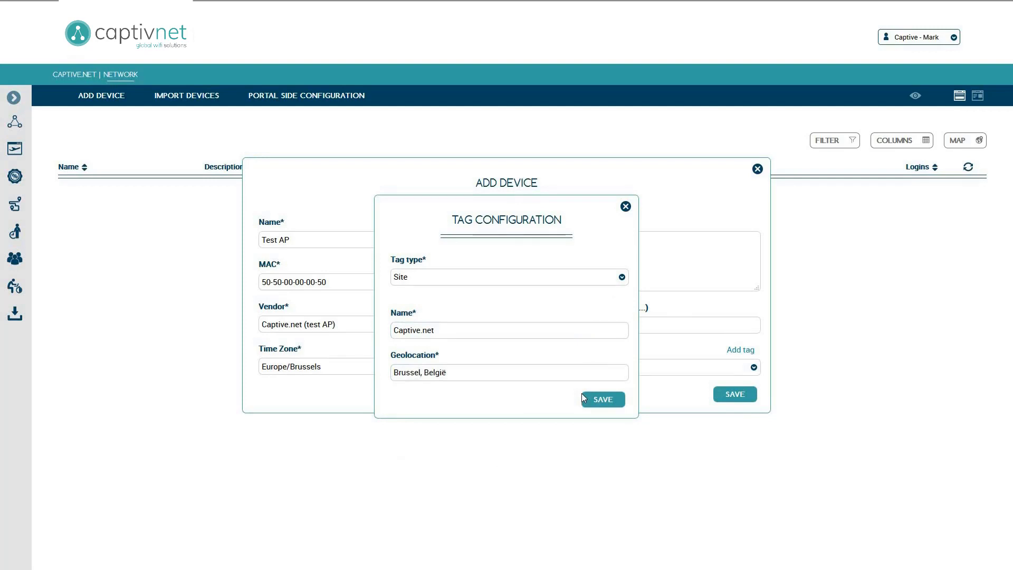
{"action": "left_click", "coordinate": [614, 399]}
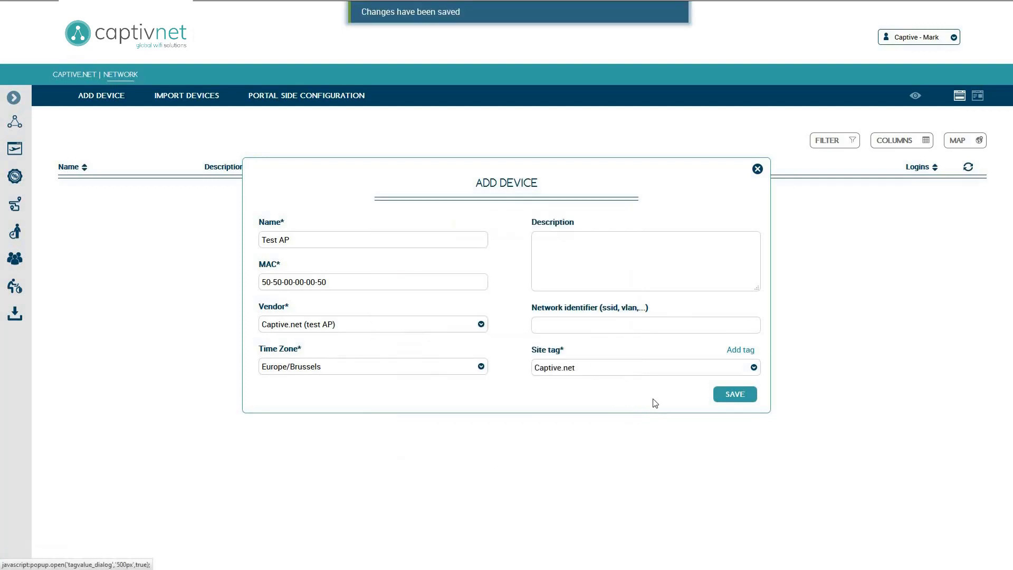
Save the Test AP device and open its general settings.
{"action": "left_click", "coordinate": [753, 402]}
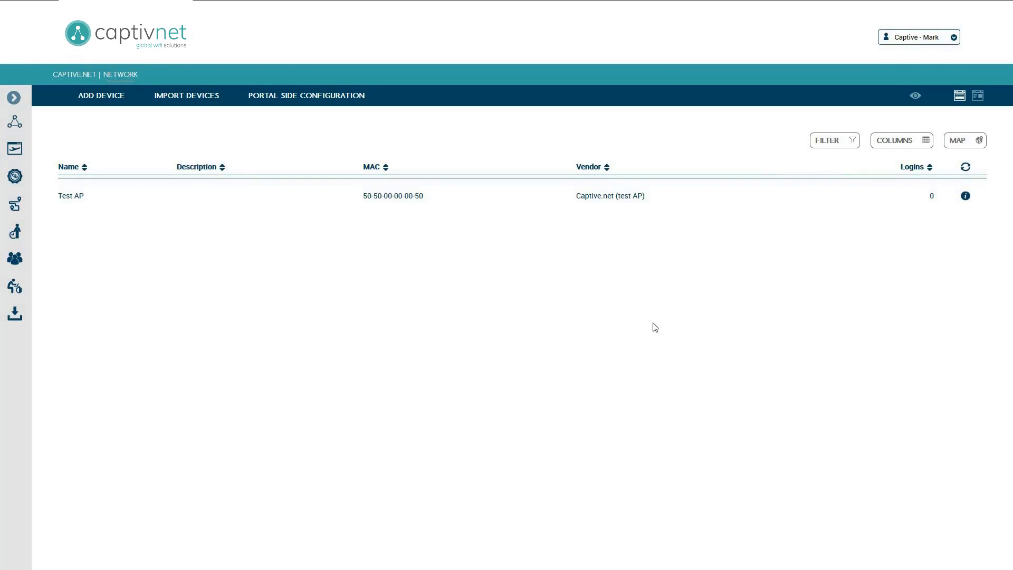
{"action": "left_click", "coordinate": [525, 201]}
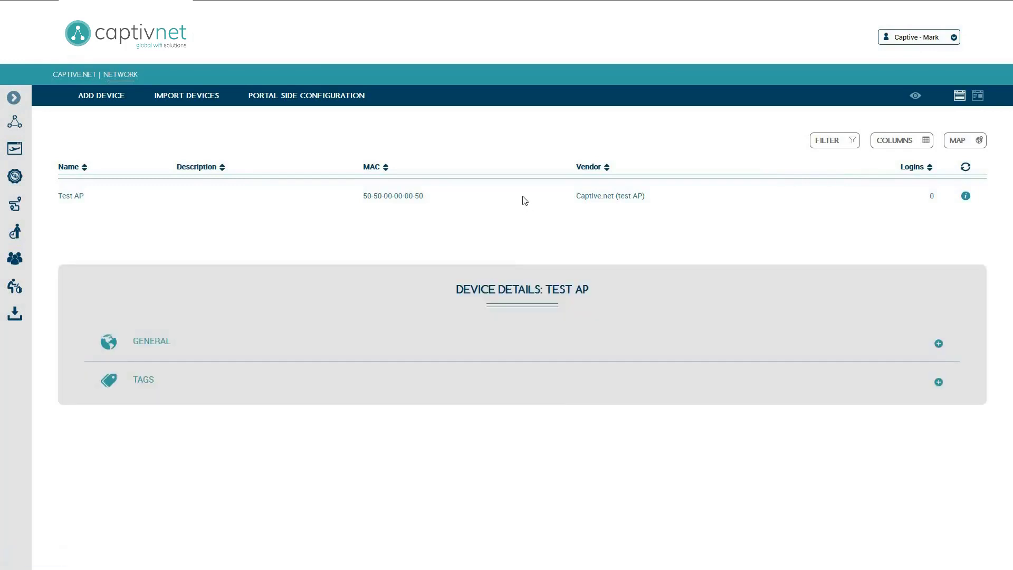
{"action": "left_click", "coordinate": [525, 352]}
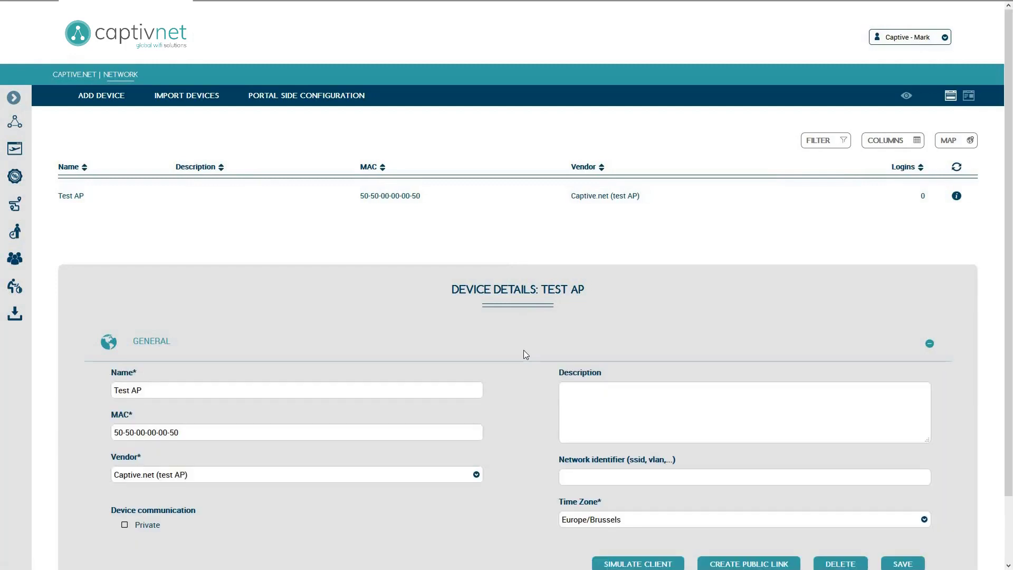
{"action": "scroll", "coordinate": [521, 349], "scroll_direction": "down", "scroll_amount": 4}
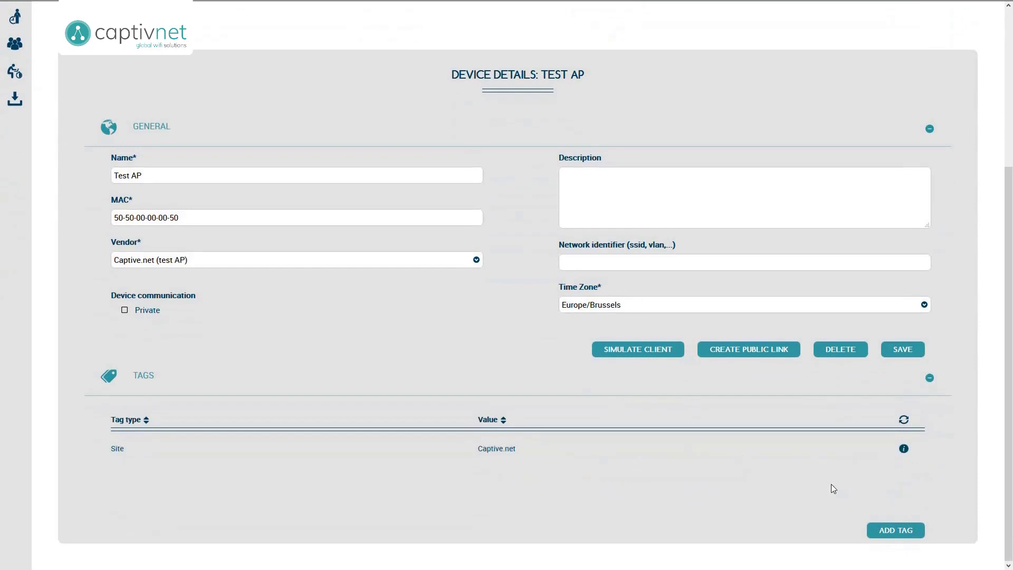
Create a new Company tag named Captive HQ.
{"action": "left_click", "coordinate": [916, 530]}
{"action": "left_click", "coordinate": [628, 306]}
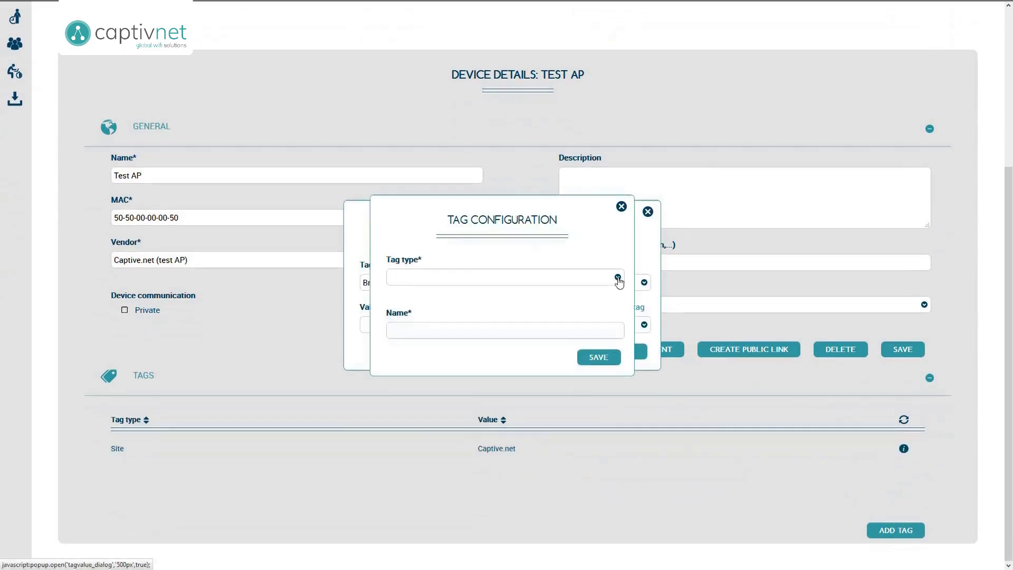
{"action": "left_click", "coordinate": [618, 277]}
{"action": "left_click", "coordinate": [592, 318]}
{"action": "left_click", "coordinate": [589, 330]}
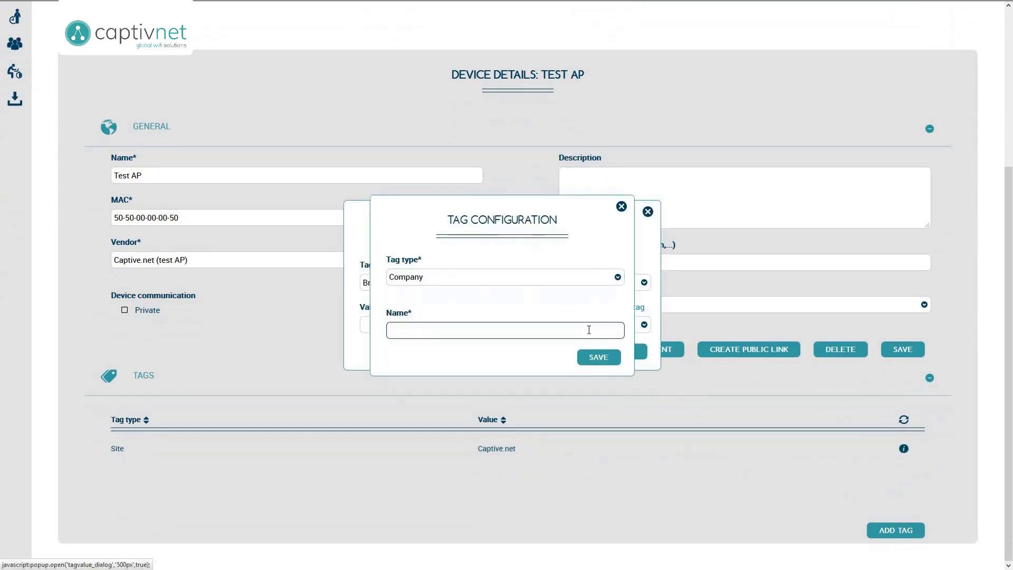
{"action": "type", "text": "Captive HQ"}
{"action": "left_click", "coordinate": [609, 359]}
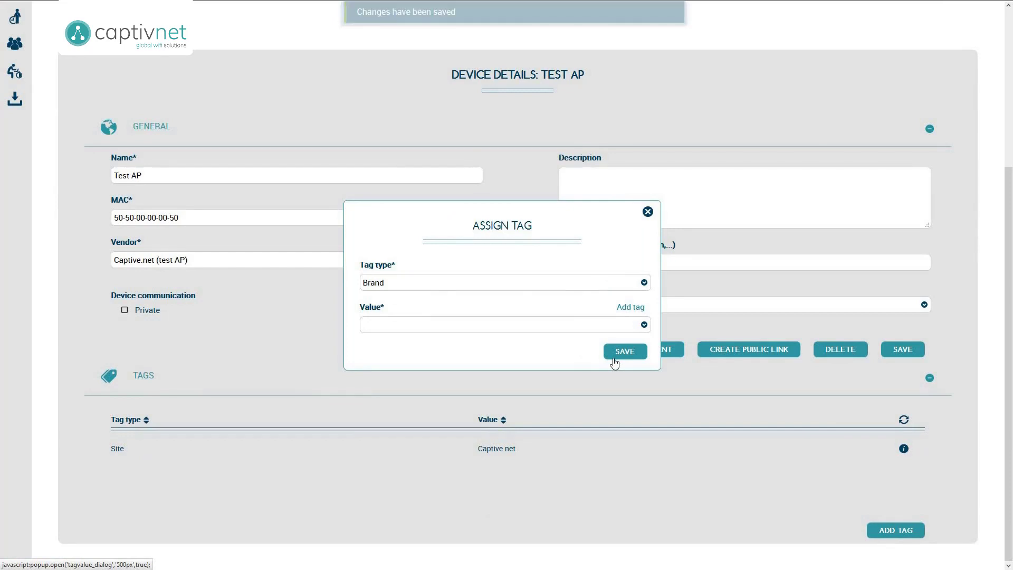
Assign the Company tag Captive HQ to Test AP.
{"action": "left_click", "coordinate": [625, 290]}
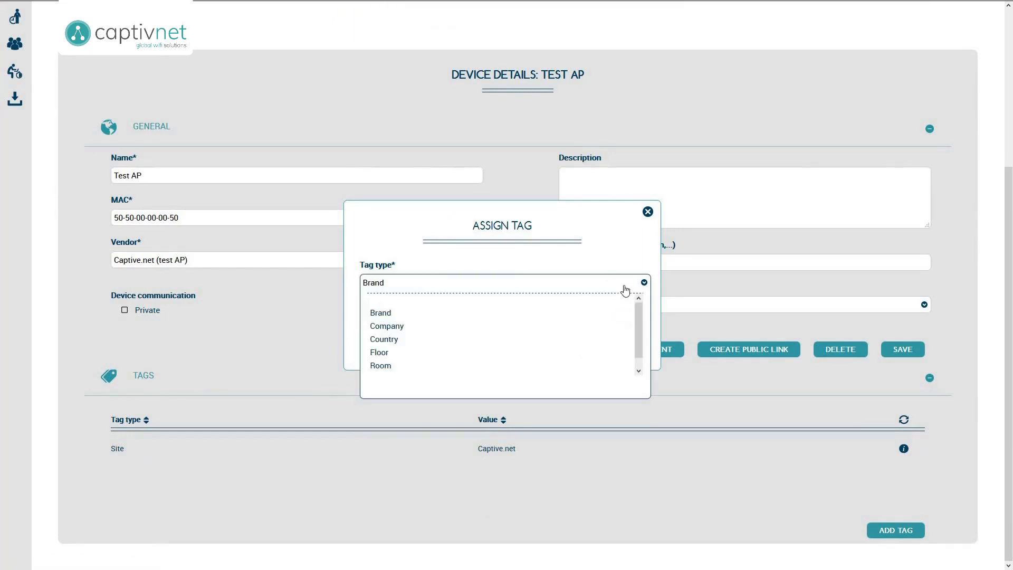
{"action": "left_click", "coordinate": [623, 326]}
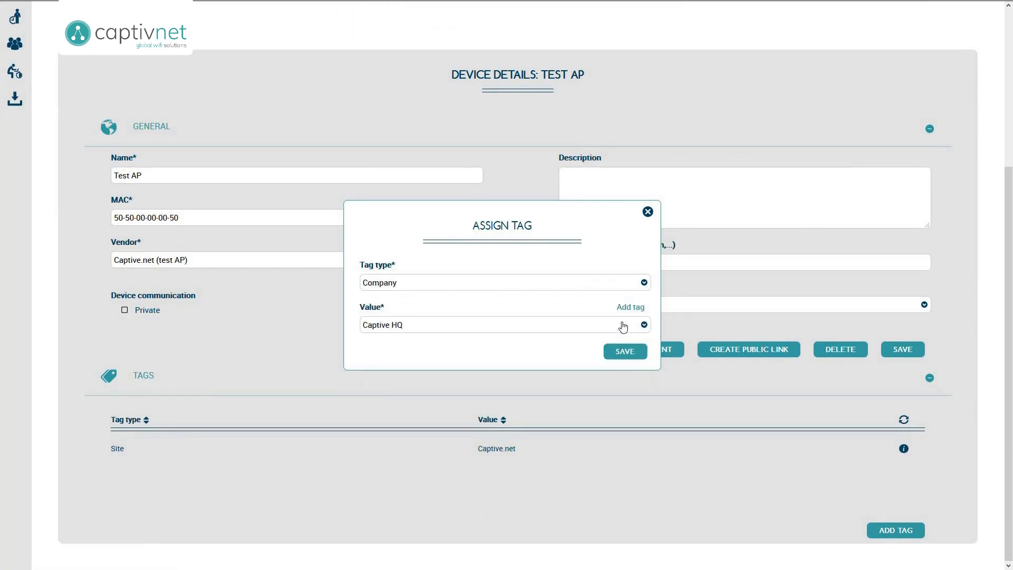
{"action": "left_click", "coordinate": [626, 351]}
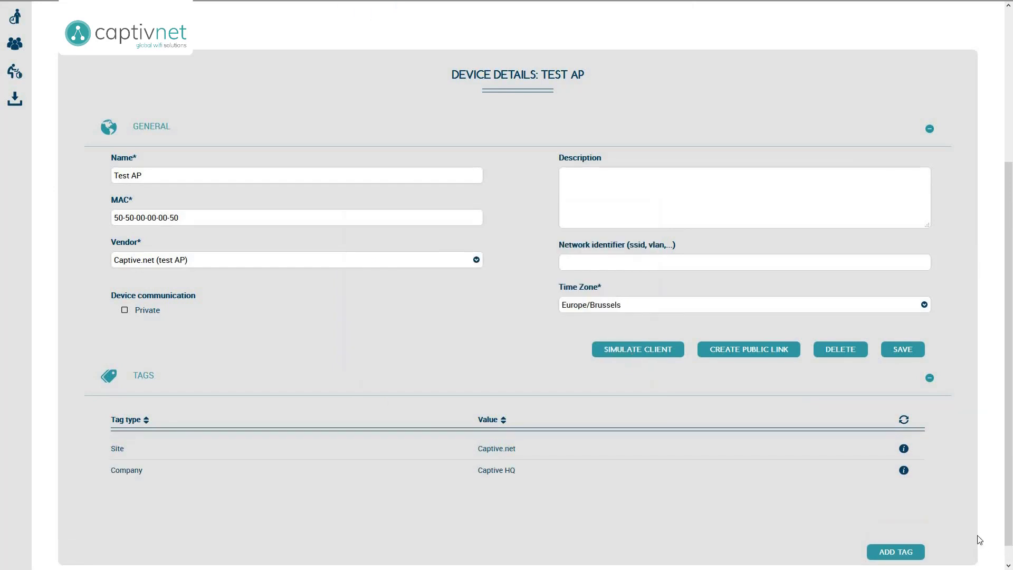
{"action": "scroll", "coordinate": [979, 539], "scroll_direction": "up", "scroll_amount": 4}
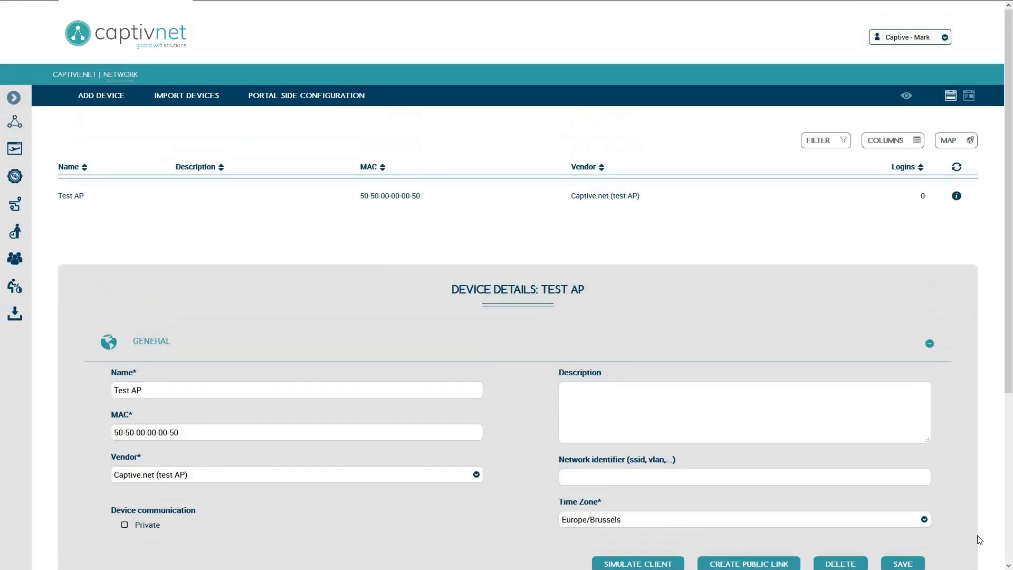
{"action": "left_click", "coordinate": [12, 99]}
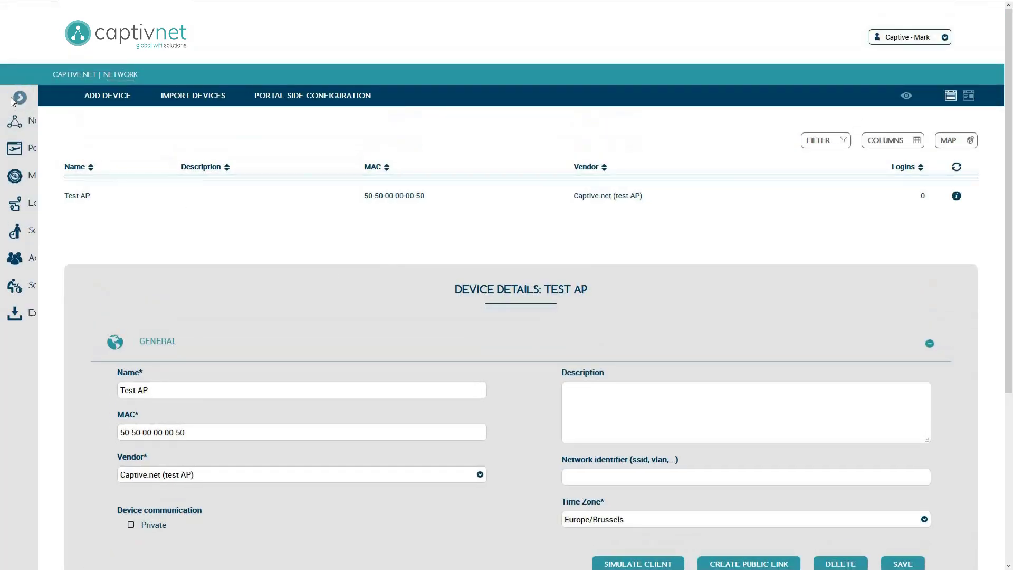
Add a portal named 'Captive portal' with tag Company, value Captive HQ, and save it.
{"action": "left_click", "coordinate": [55, 153]}
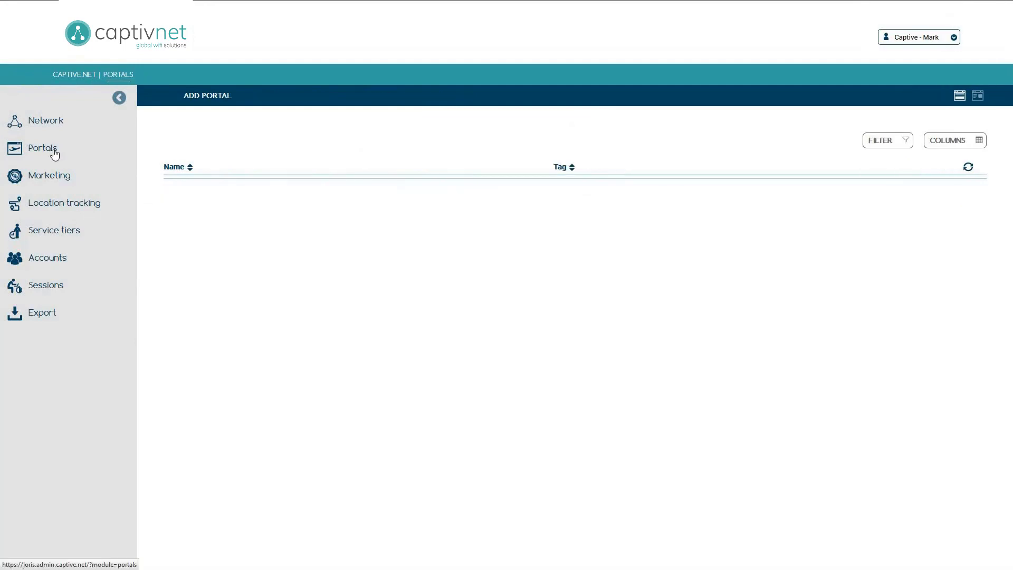
{"action": "left_click", "coordinate": [119, 98]}
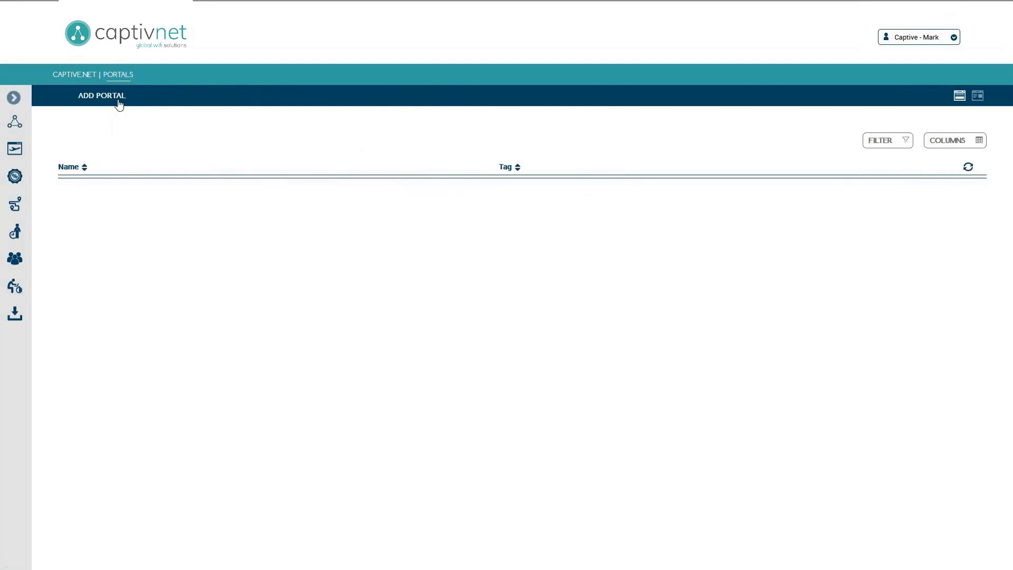
{"action": "left_click", "coordinate": [119, 100]}
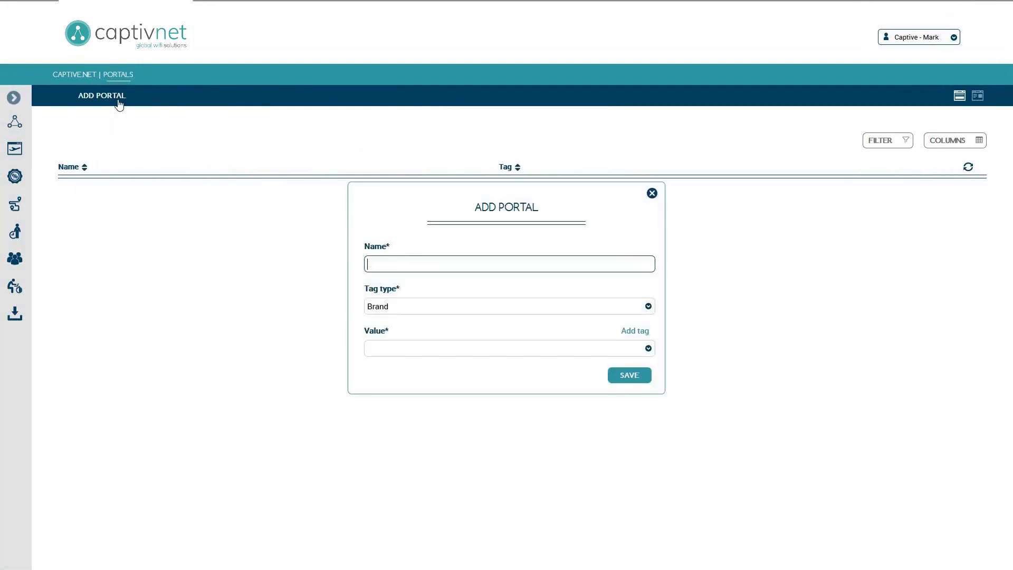
{"action": "type", "text": "Captive portal"}
{"action": "left_click", "coordinate": [632, 308]}
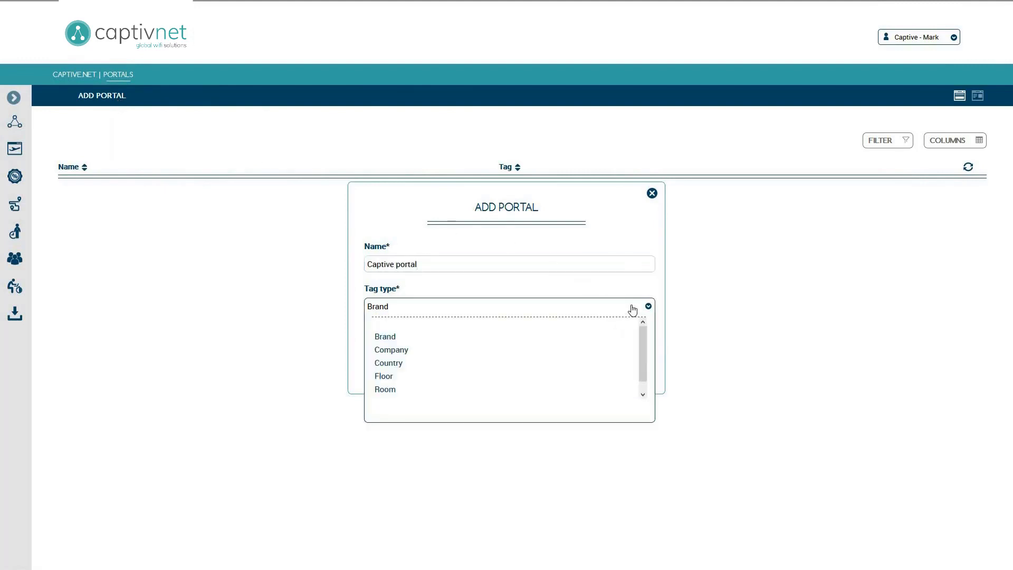
{"action": "left_click", "coordinate": [625, 352]}
{"action": "left_click", "coordinate": [622, 351]}
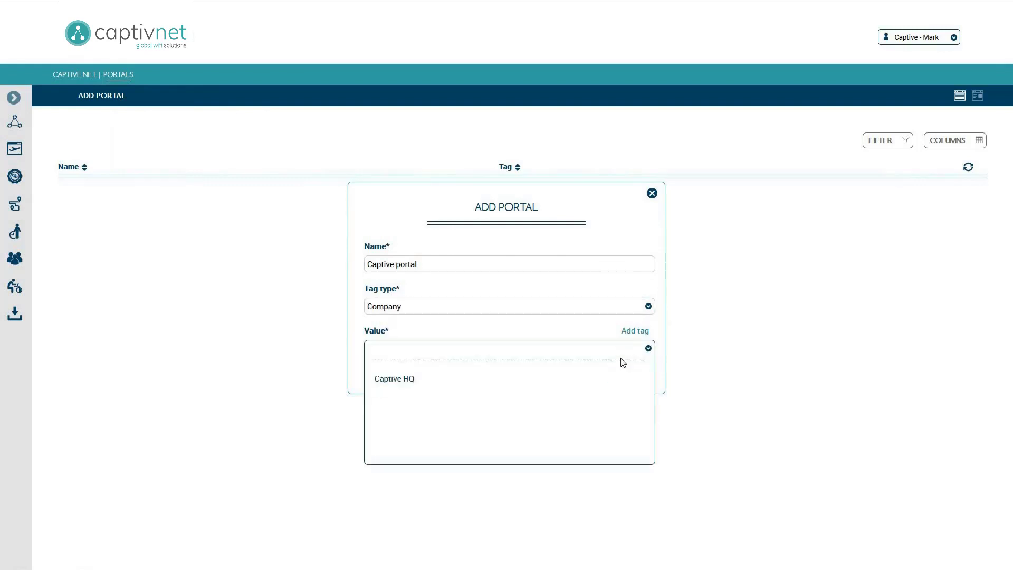
{"action": "left_click", "coordinate": [620, 384]}
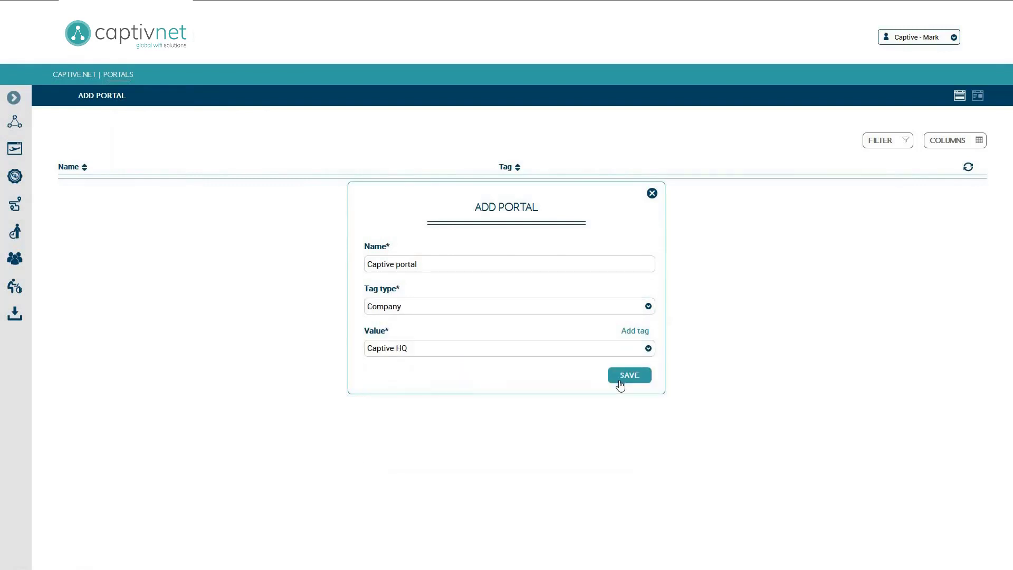
{"action": "left_click", "coordinate": [619, 381]}
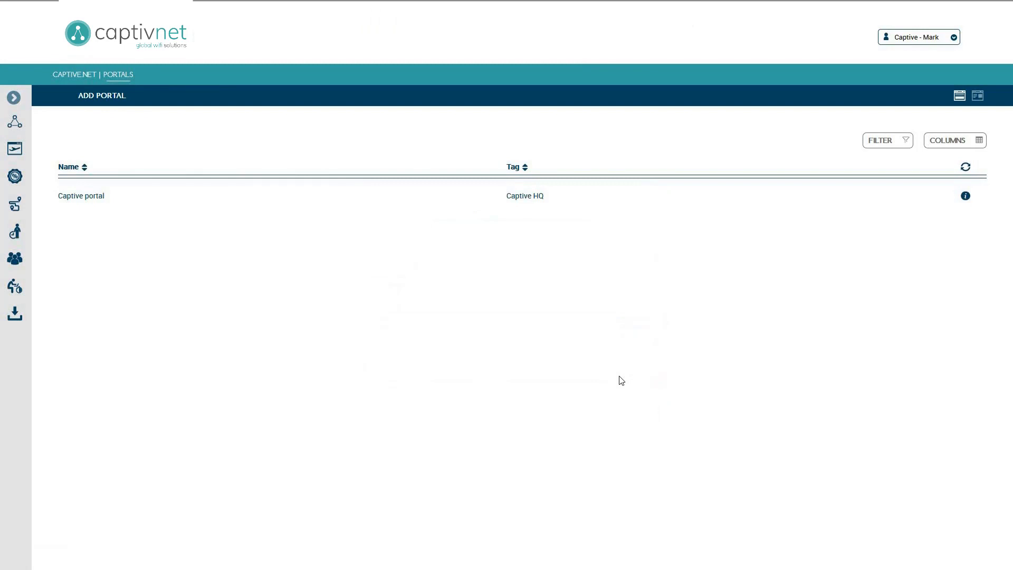
Set Captive portal's after-authentication option to 'Show status page (vendor specific)' and save.
{"action": "left_click", "coordinate": [552, 203]}
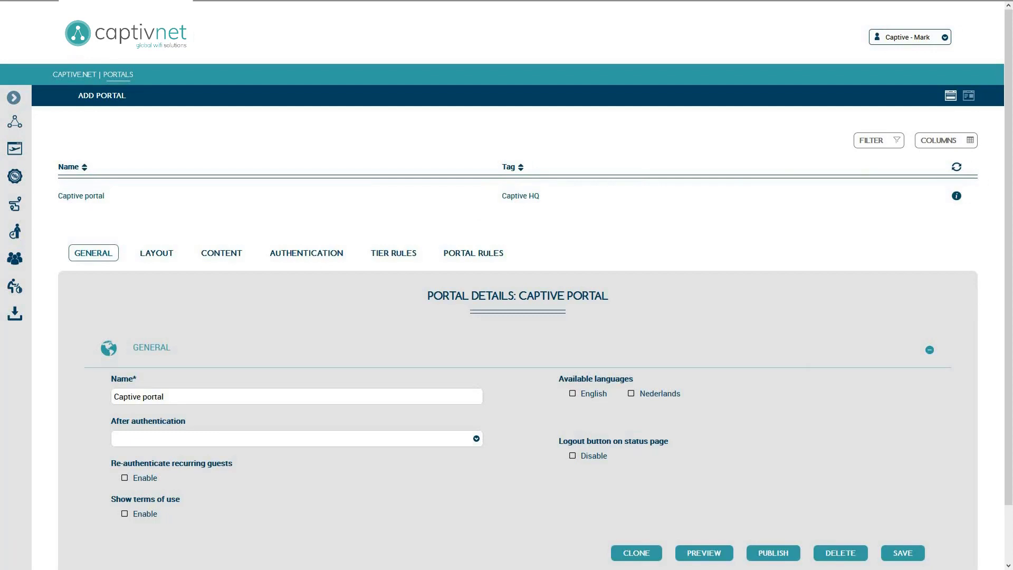
{"action": "scroll", "coordinate": [506, 284], "scroll_direction": "down", "scroll_amount": 1}
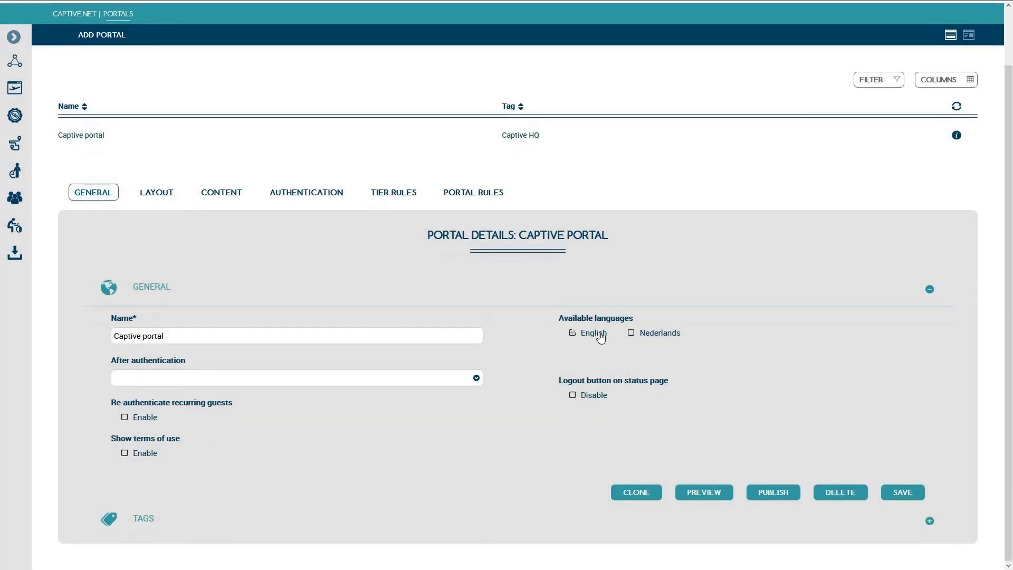
{"action": "left_click", "coordinate": [476, 378]}
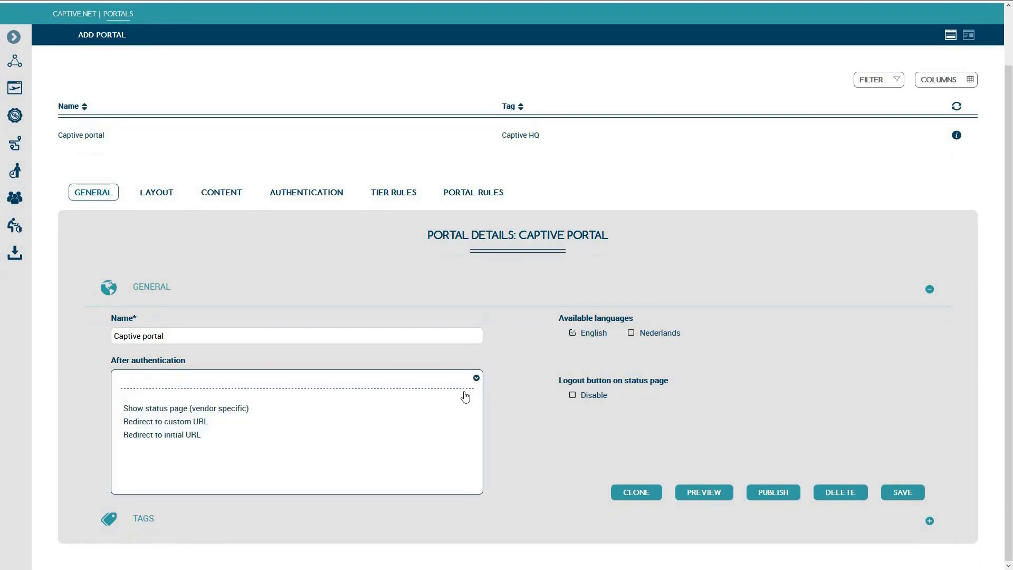
{"action": "left_click", "coordinate": [460, 412]}
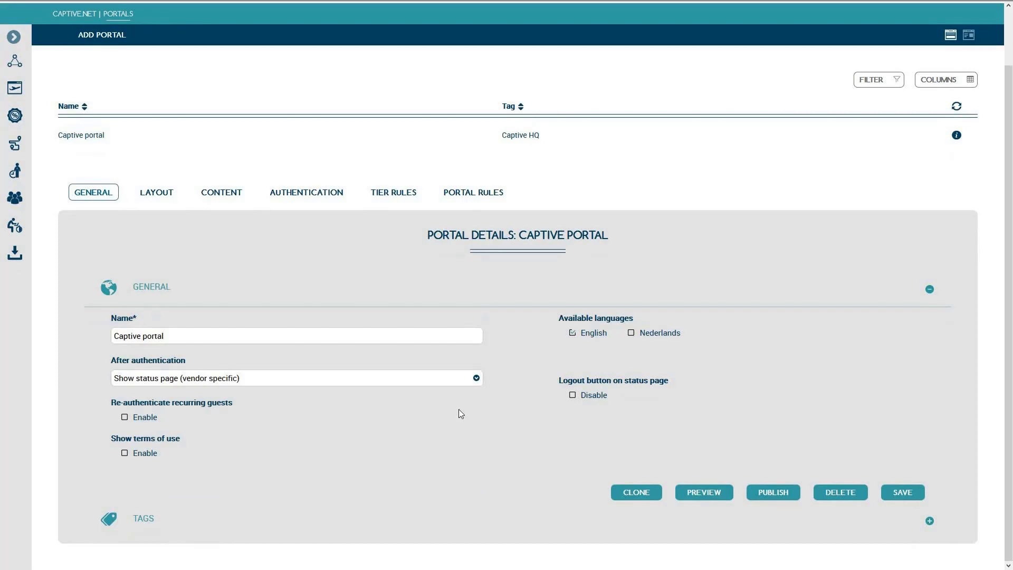
{"action": "left_click", "coordinate": [913, 495]}
Add a voucher-type form named Voucher authenticating on Username and Password.
{"action": "left_click", "coordinate": [337, 197]}
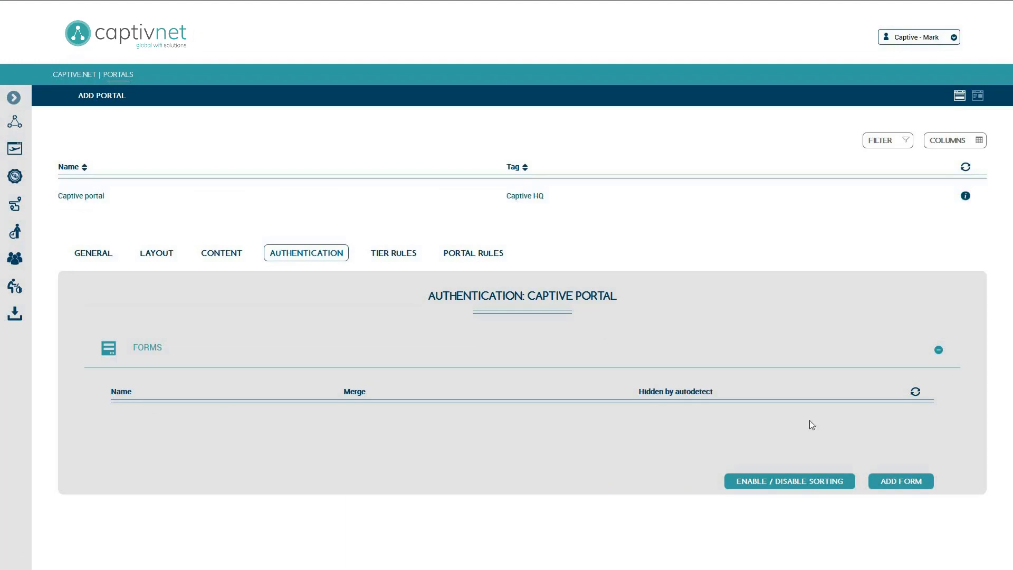
{"action": "left_click", "coordinate": [918, 486]}
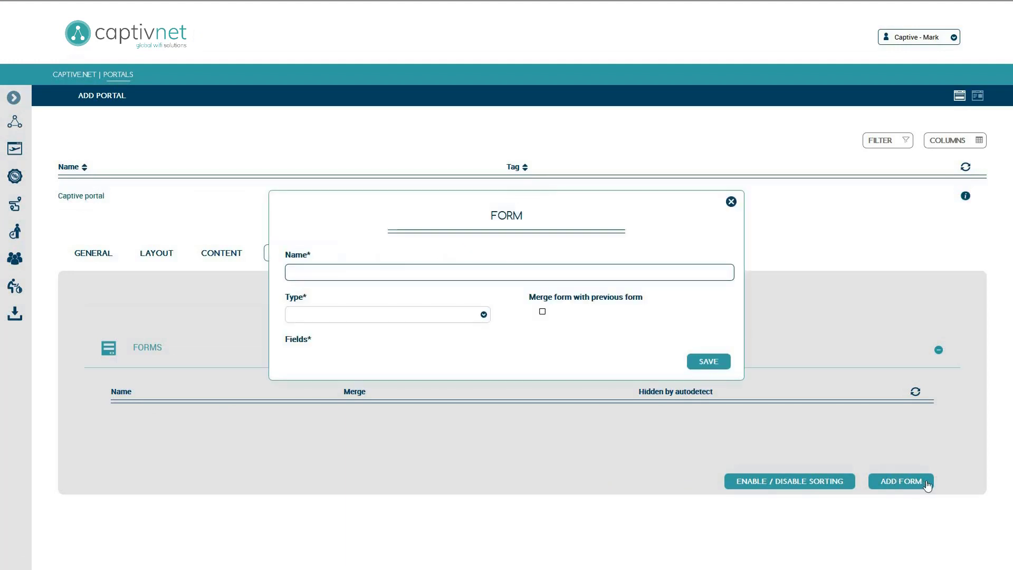
{"action": "type", "text": "Voucher"}
{"action": "left_click", "coordinate": [480, 315]}
{"action": "left_click", "coordinate": [466, 357]}
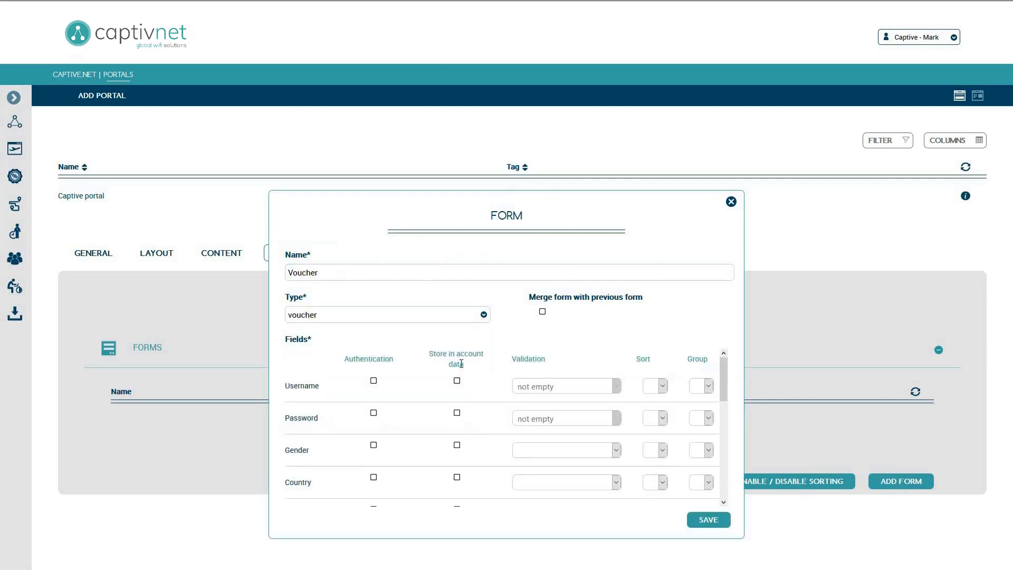
{"action": "left_click", "coordinate": [373, 380]}
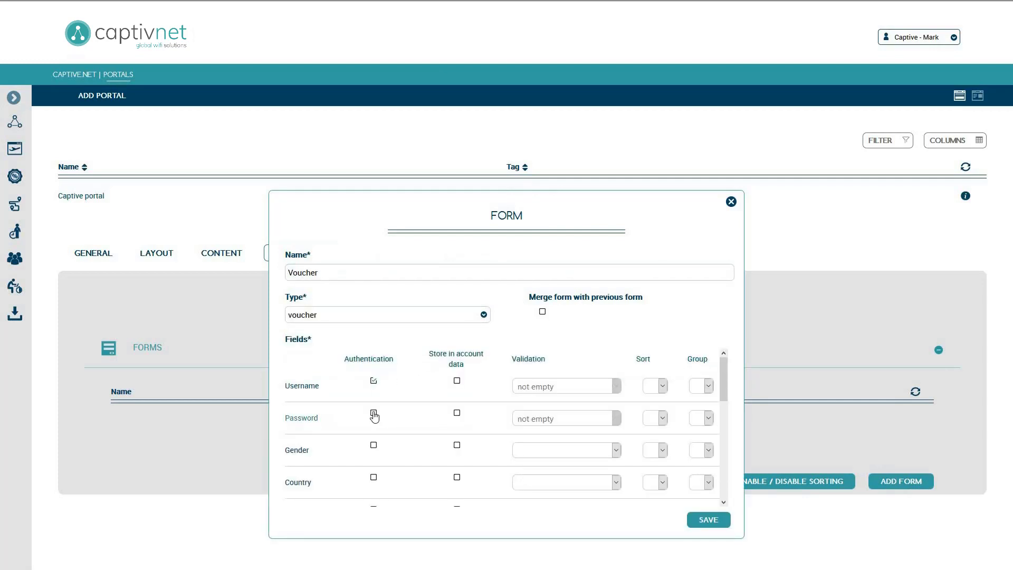
{"action": "left_click", "coordinate": [373, 413]}
{"action": "left_click_drag", "start_coordinate": [723, 368], "coordinate": [721, 470]}
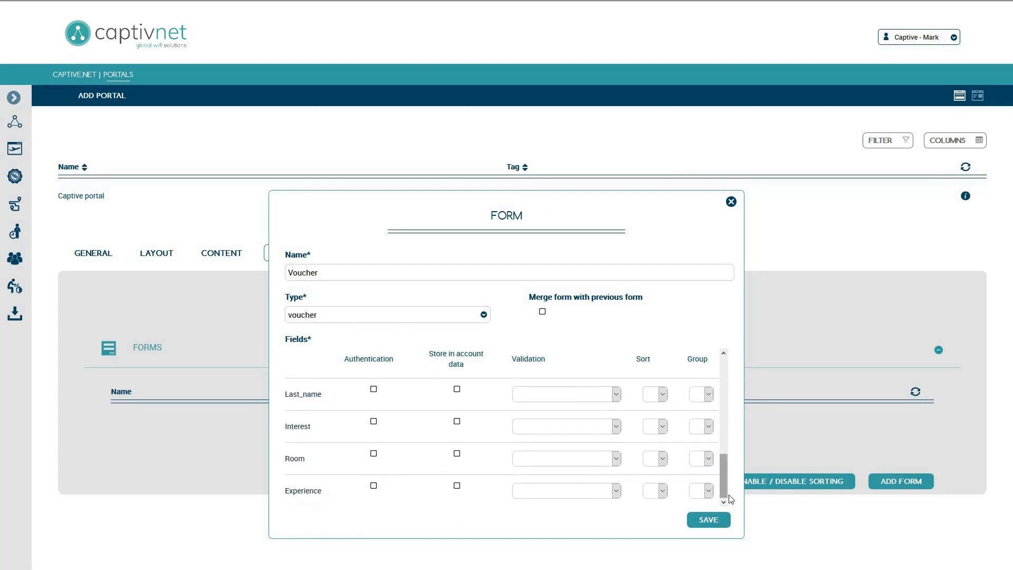
{"action": "left_click", "coordinate": [726, 523]}
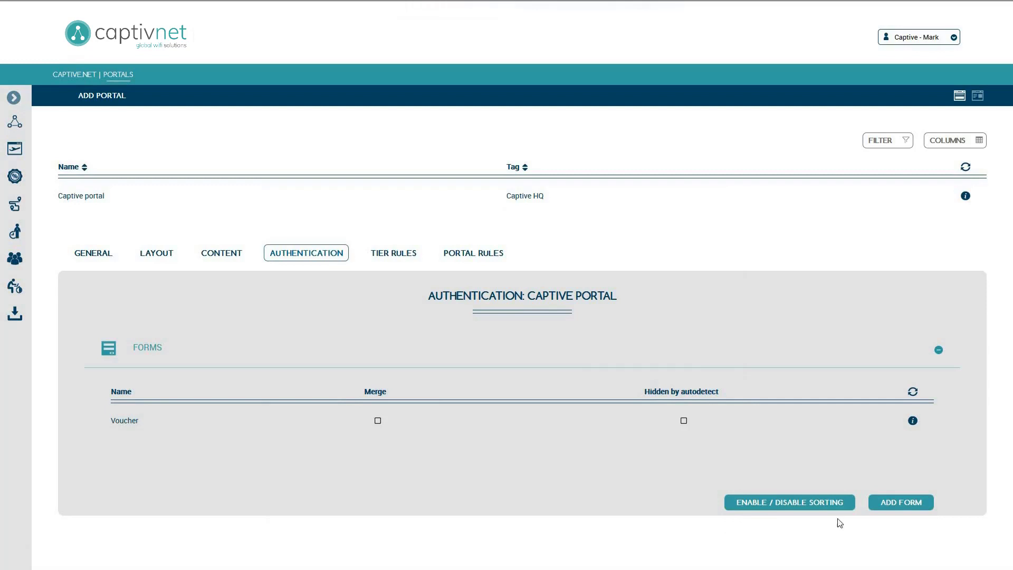
Add and save a Facebook-type login form named Facebook.
{"action": "left_click", "coordinate": [924, 504]}
{"action": "type", "text": "Facebook"}
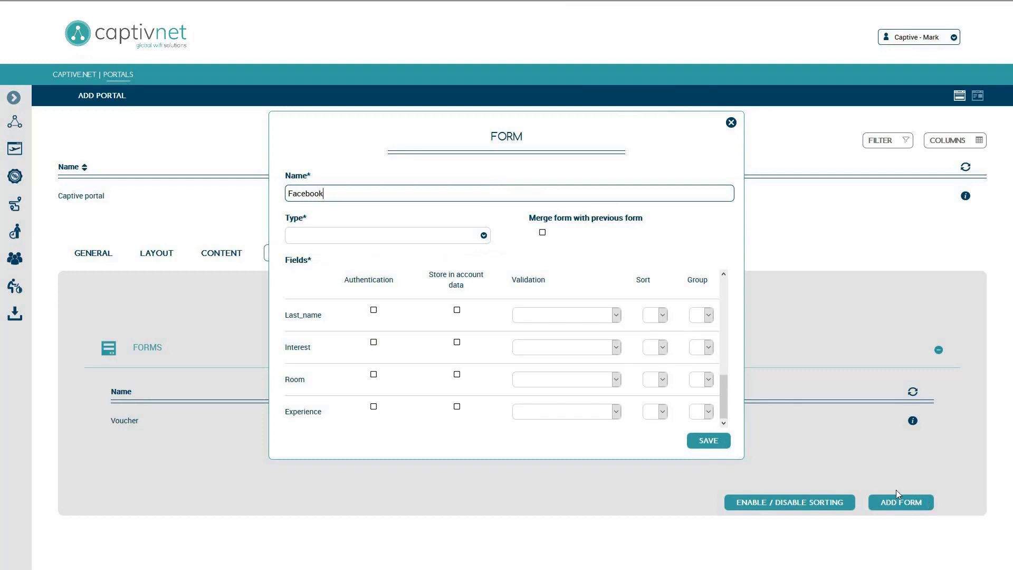
{"action": "left_click", "coordinate": [483, 234]}
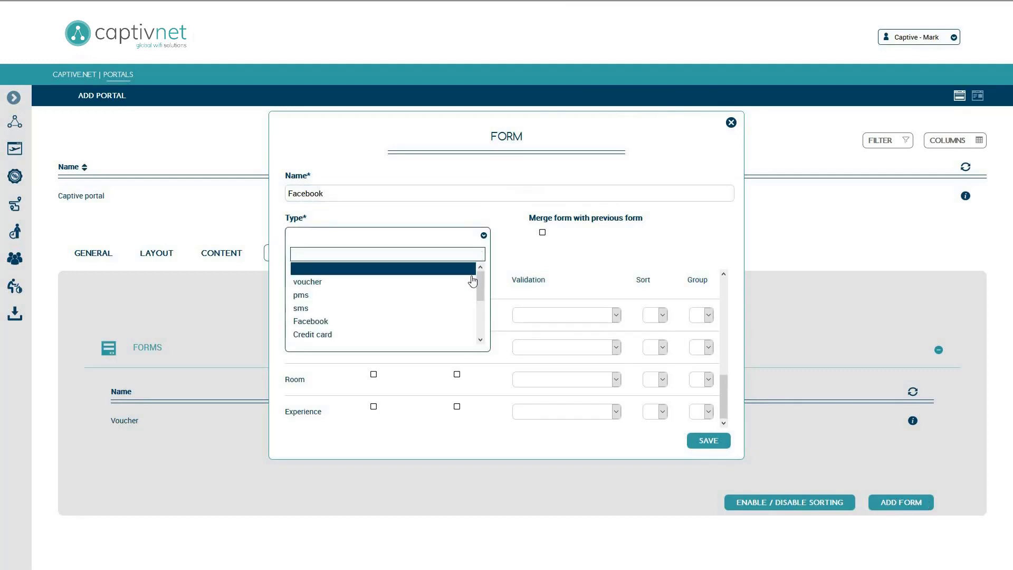
{"action": "left_click", "coordinate": [457, 323]}
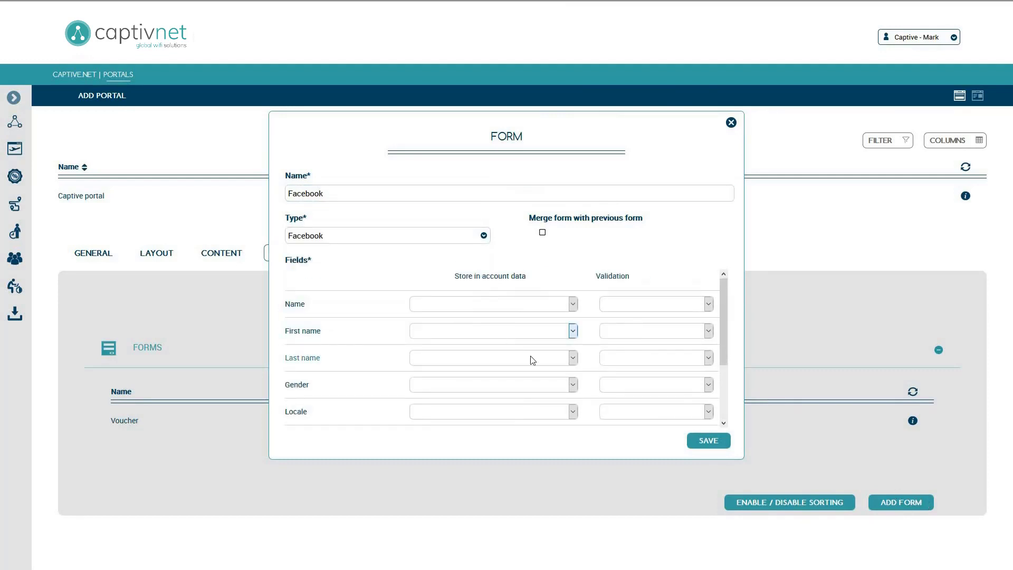
{"action": "left_click", "coordinate": [708, 441]}
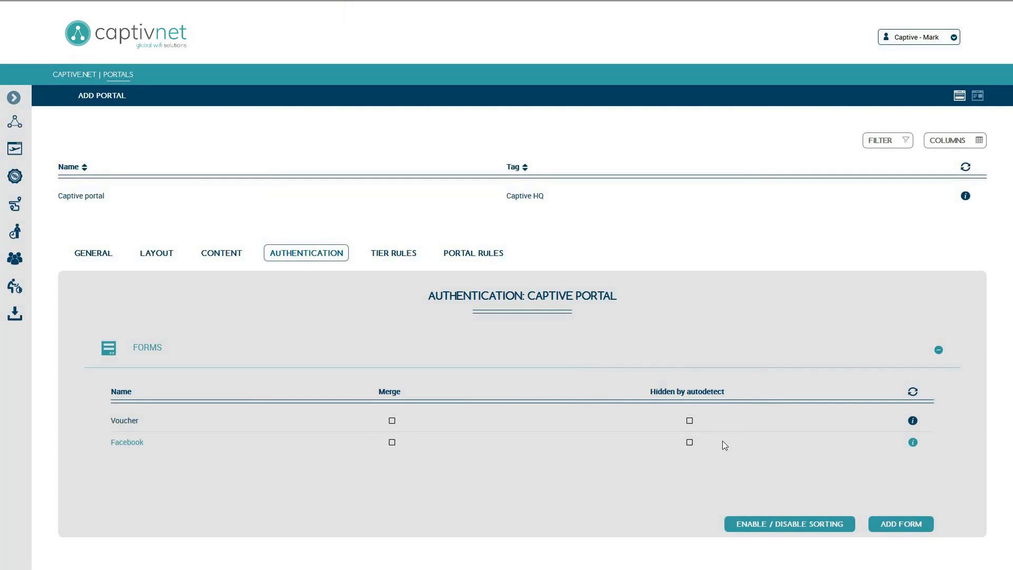
Open the portal's Content settings with the English content fields expanded.
{"action": "left_click", "coordinate": [242, 258]}
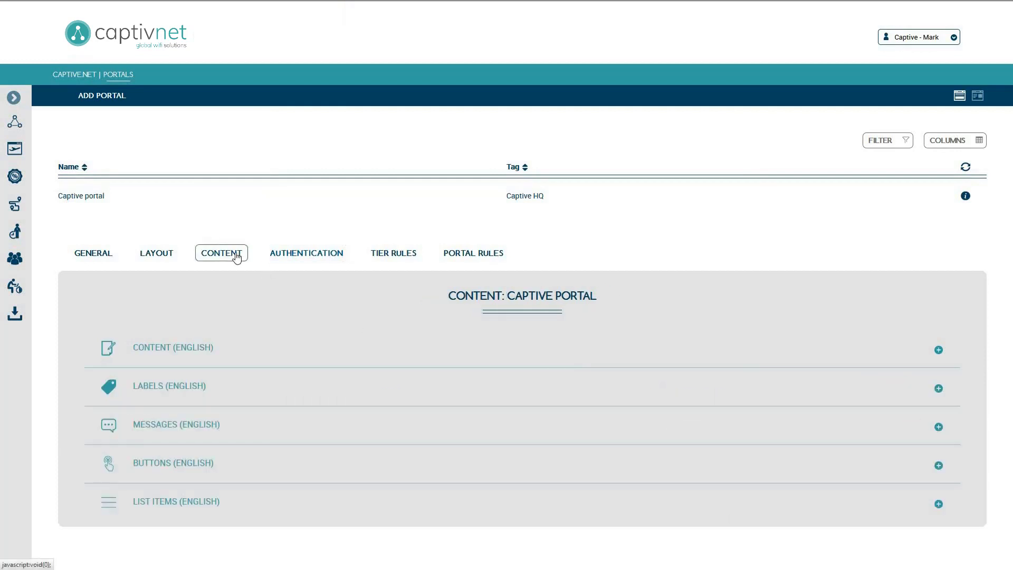
{"action": "left_click", "coordinate": [229, 347]}
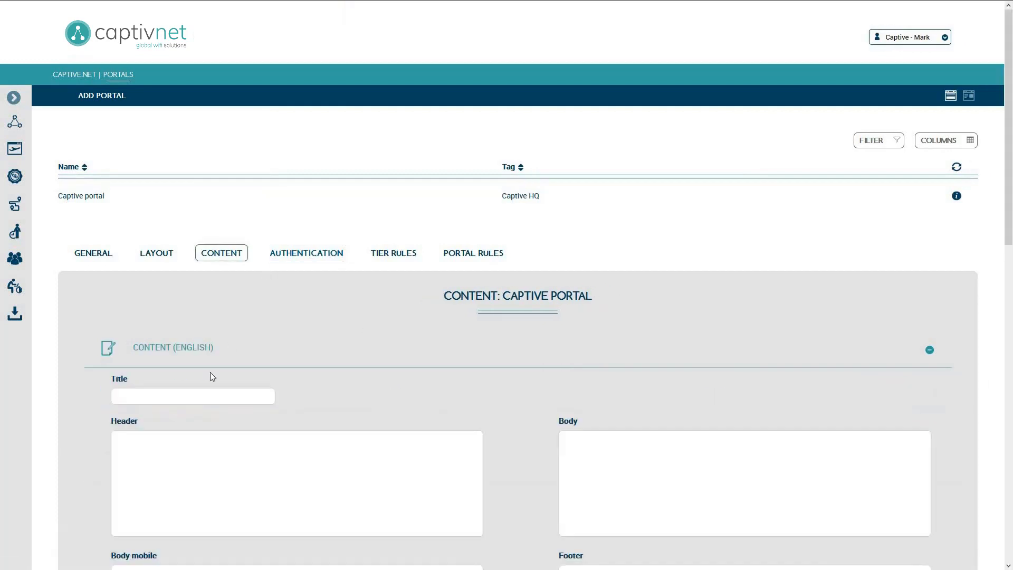
{"action": "scroll", "coordinate": [211, 375], "scroll_direction": "down", "scroll_amount": 5}
{"action": "scroll", "coordinate": [211, 375], "scroll_direction": "down", "scroll_amount": 4}
Write 'Login' in the Voucher form text, underlined, size 20, centred, and save.
{"action": "left_click", "coordinate": [707, 350]}
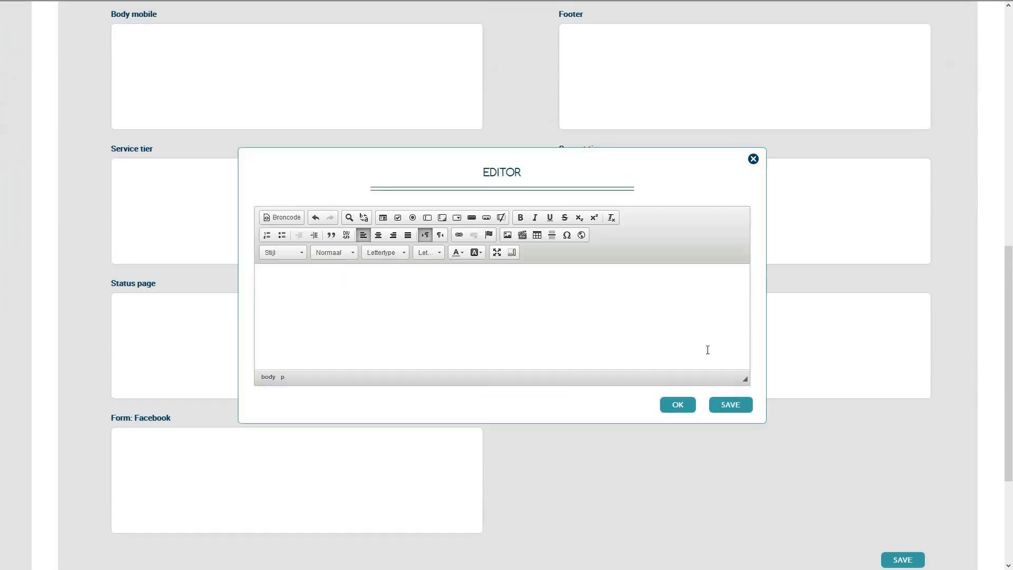
{"action": "type", "text": "Login"}
{"action": "key", "text": "ctrl+a"}
{"action": "left_click", "coordinate": [550, 217]}
{"action": "left_click", "coordinate": [428, 252]}
{"action": "scroll", "coordinate": [437, 285], "scroll_direction": "down", "scroll_amount": 5}
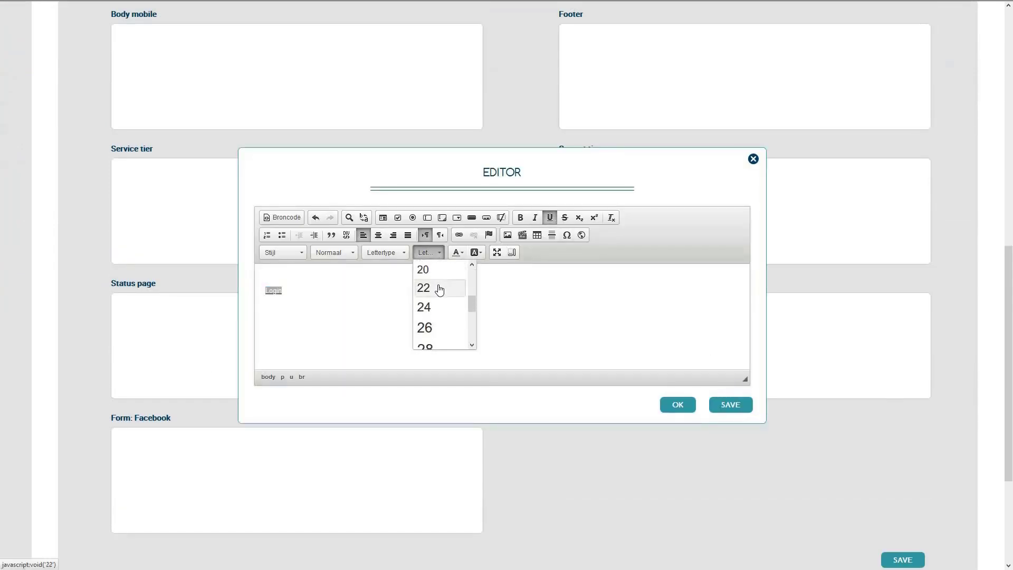
{"action": "left_click", "coordinate": [437, 275]}
{"action": "left_click", "coordinate": [378, 235]}
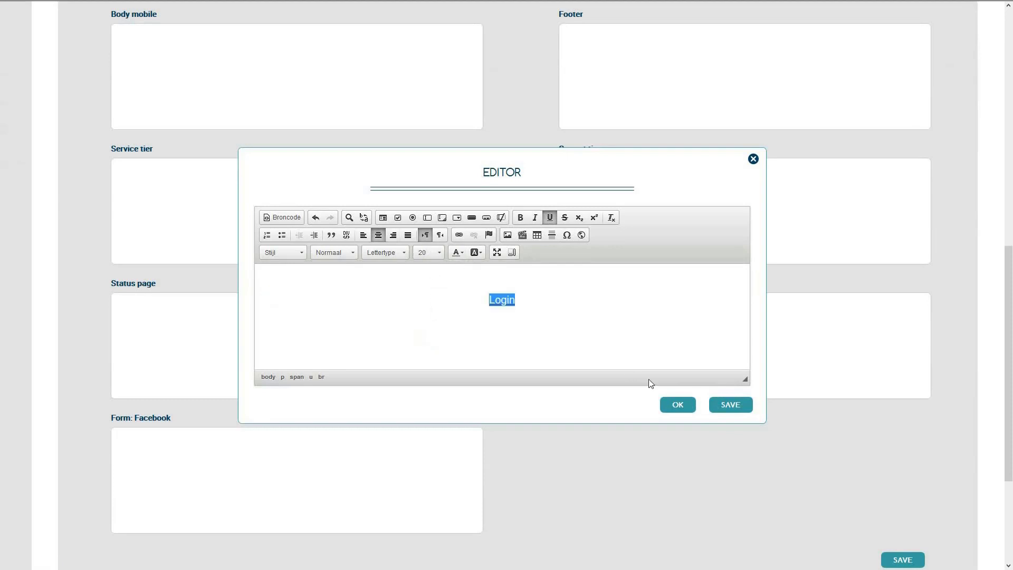
{"action": "left_click", "coordinate": [723, 404]}
{"action": "scroll", "coordinate": [723, 404], "scroll_direction": "down", "scroll_amount": 3}
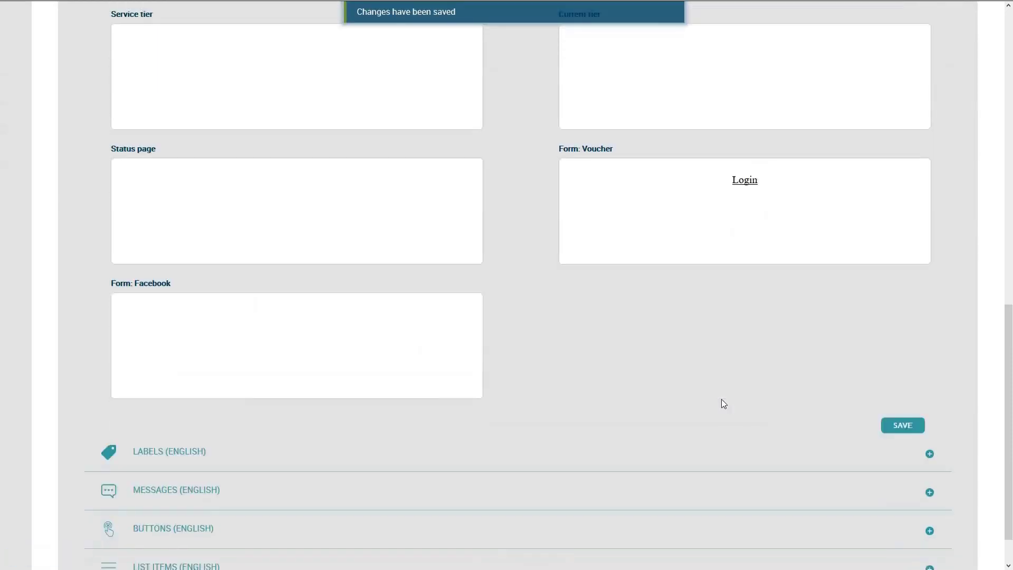
Enter English placeholders 'Username' and 'Password' for the login fields and save.
{"action": "left_click", "coordinate": [720, 418]}
{"action": "scroll", "coordinate": [719, 419], "scroll_direction": "down", "scroll_amount": 2}
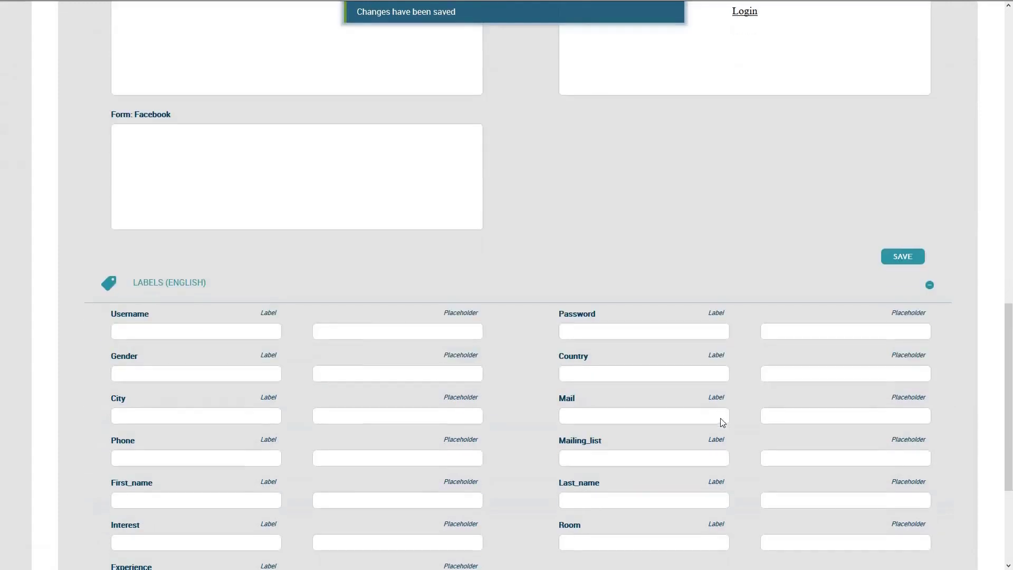
{"action": "left_click", "coordinate": [354, 331]}
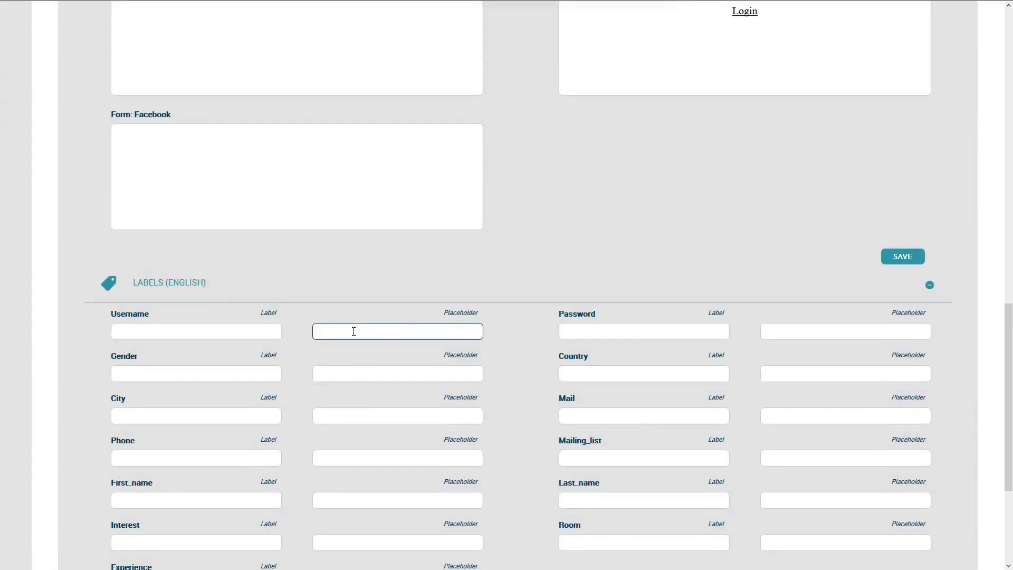
{"action": "type", "text": "Username"}
{"action": "left_click", "coordinate": [831, 334]}
{"action": "type", "text": "Password"}
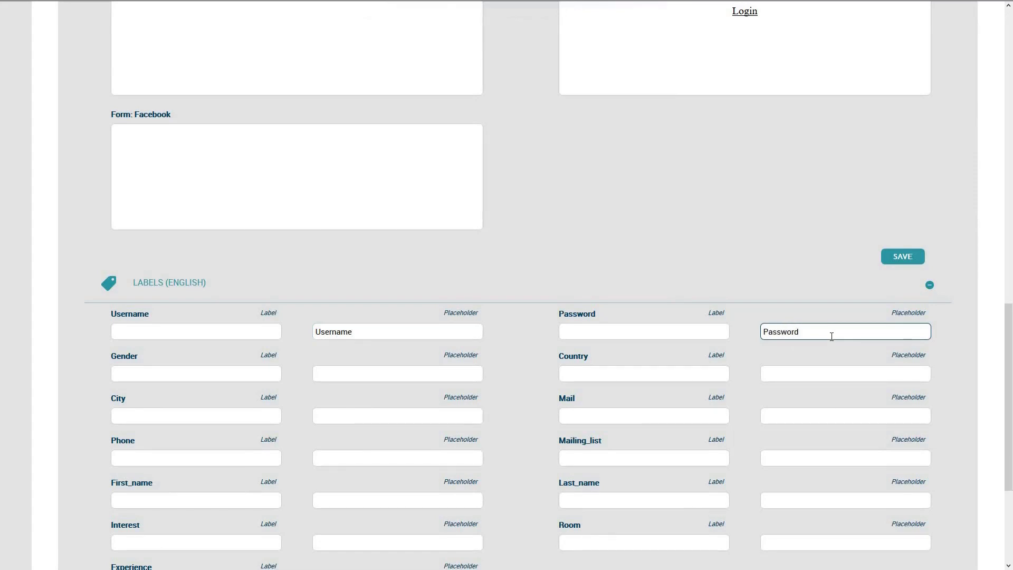
{"action": "scroll", "coordinate": [831, 336], "scroll_direction": "down", "scroll_amount": 4}
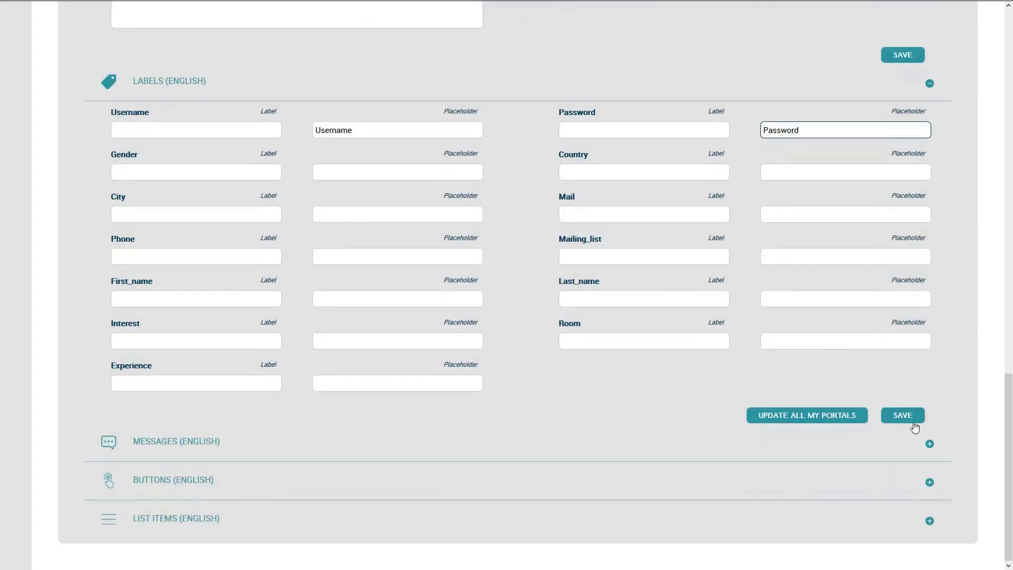
{"action": "left_click", "coordinate": [907, 416]}
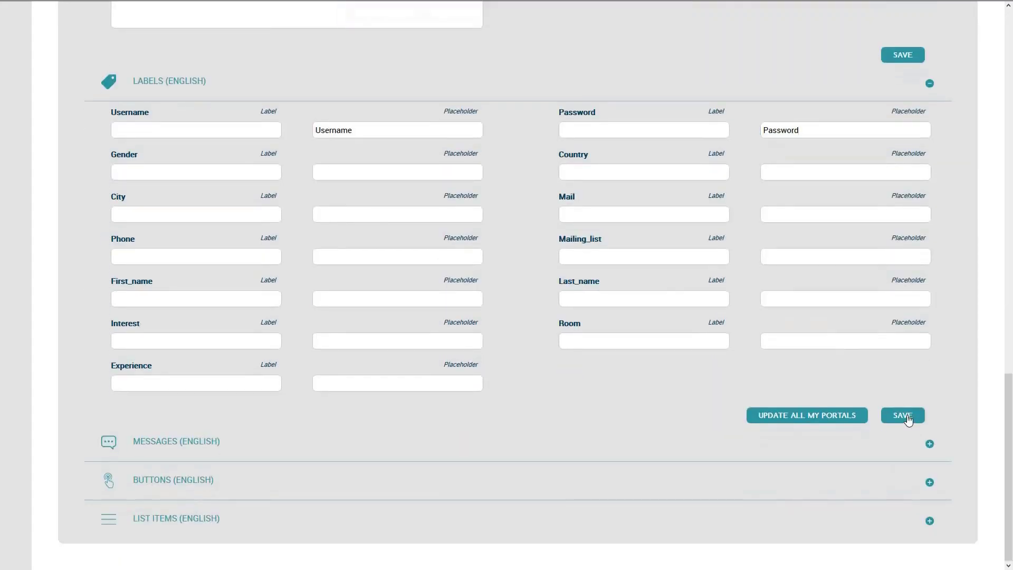
{"action": "scroll", "coordinate": [907, 416], "scroll_direction": "up", "scroll_amount": 15}
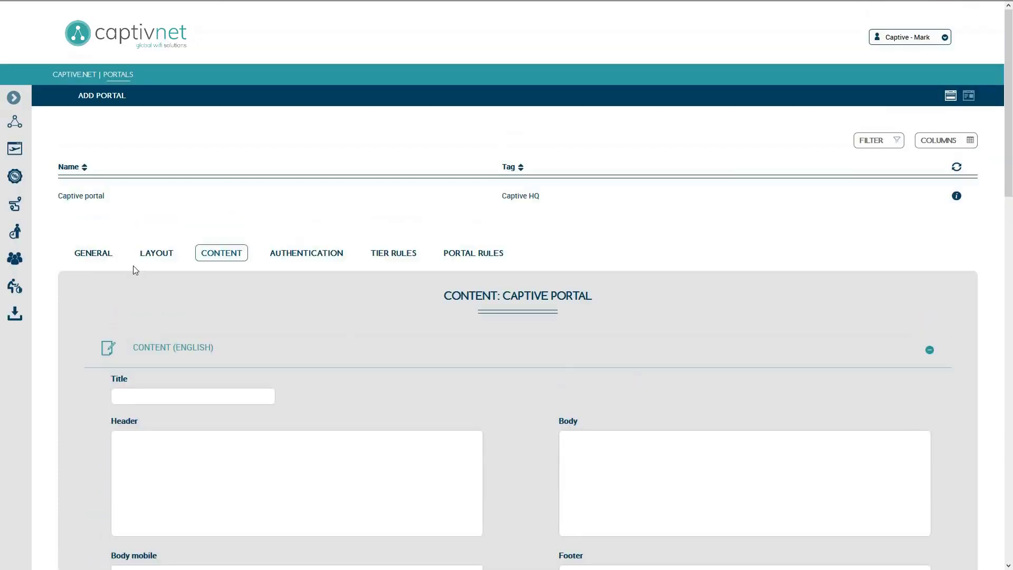
Set bg1.jpg as the layout's page background image and save it.
{"action": "left_click", "coordinate": [145, 258]}
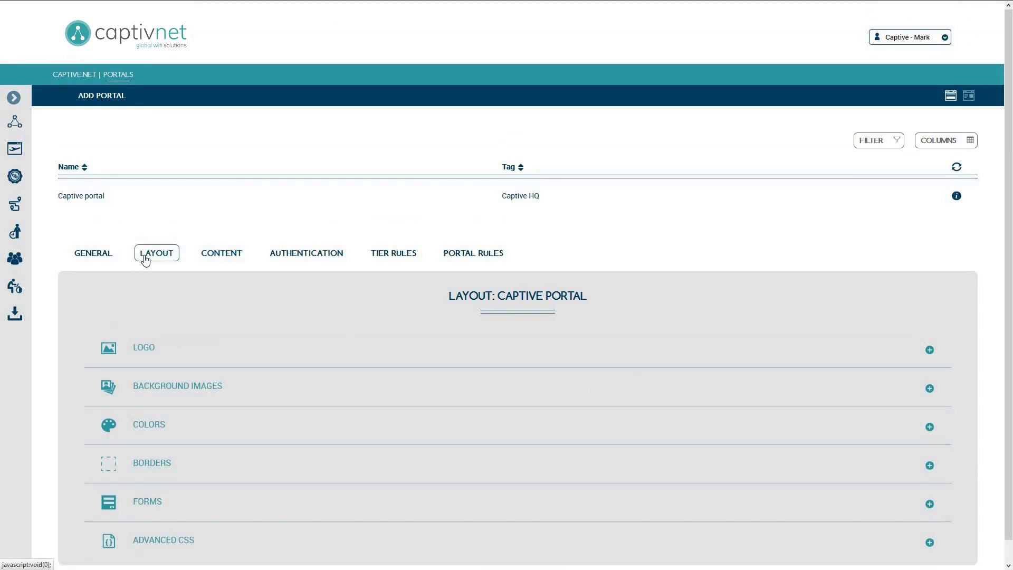
{"action": "left_click", "coordinate": [294, 389]}
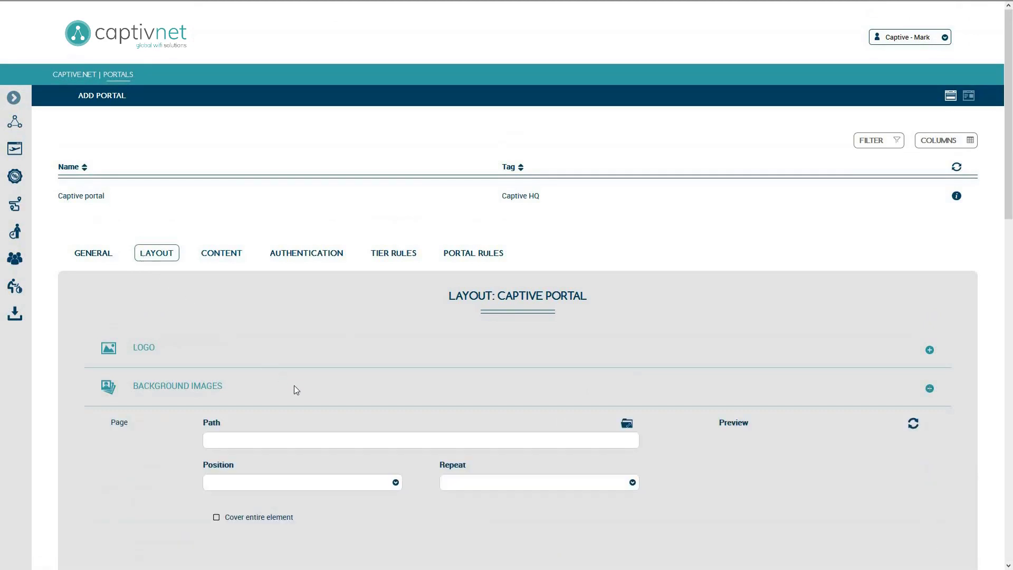
{"action": "left_click", "coordinate": [626, 424]}
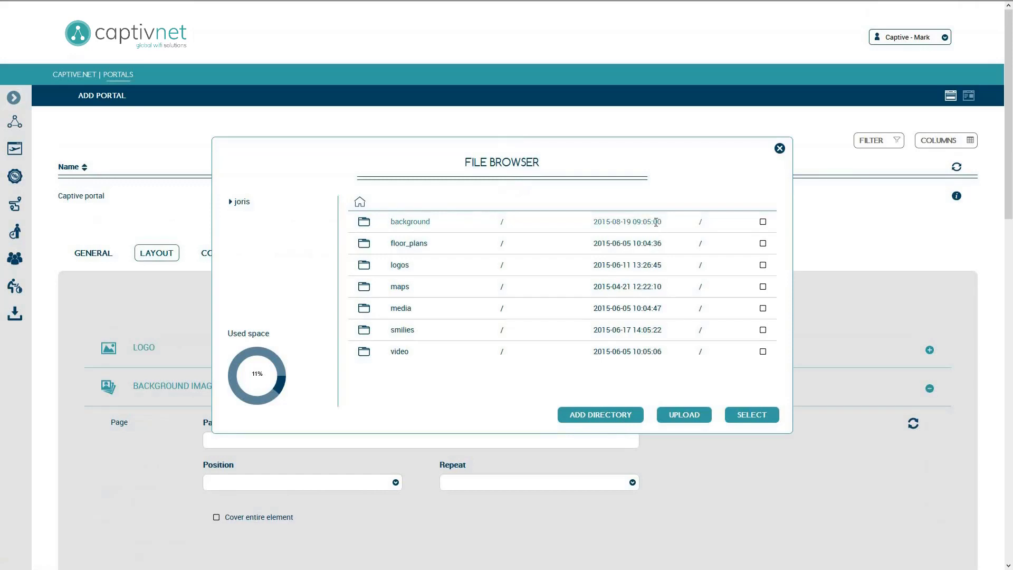
{"action": "left_click", "coordinate": [763, 224]}
{"action": "left_click", "coordinate": [763, 419]}
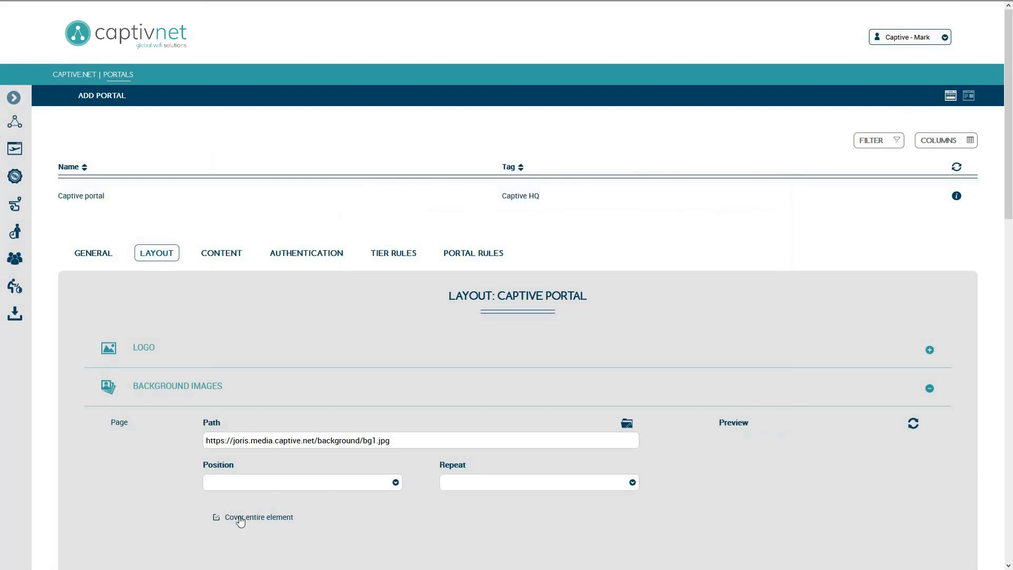
{"action": "left_click", "coordinate": [913, 422]}
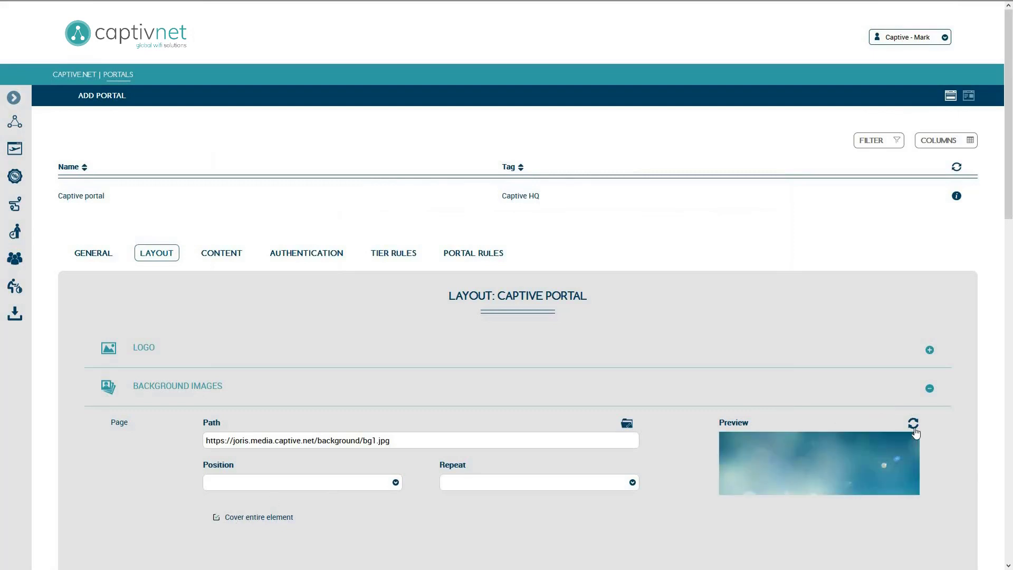
{"action": "scroll", "coordinate": [915, 432], "scroll_direction": "down", "scroll_amount": 9}
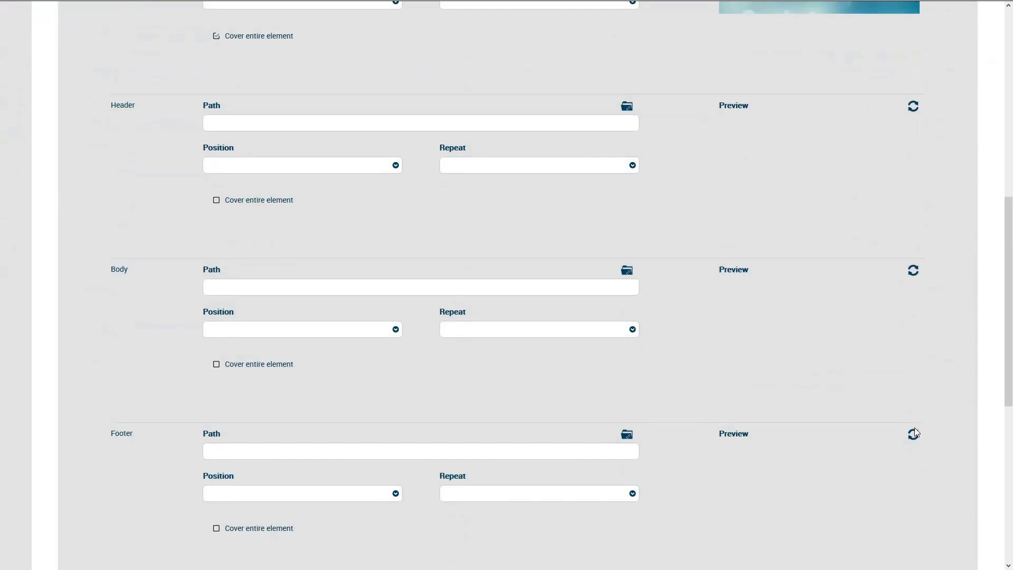
{"action": "scroll", "coordinate": [915, 433], "scroll_direction": "down", "scroll_amount": 6}
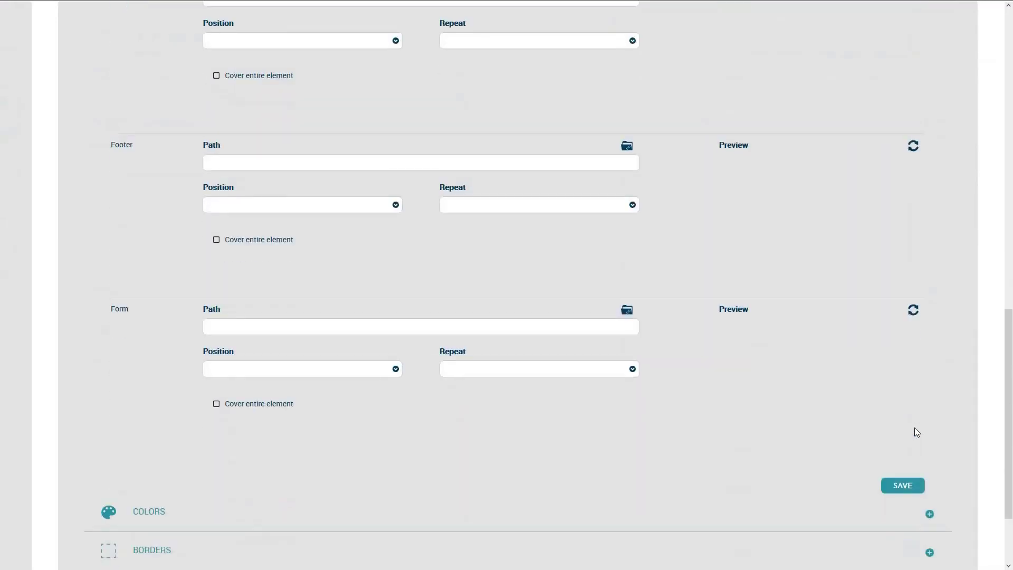
{"action": "left_click", "coordinate": [904, 477]}
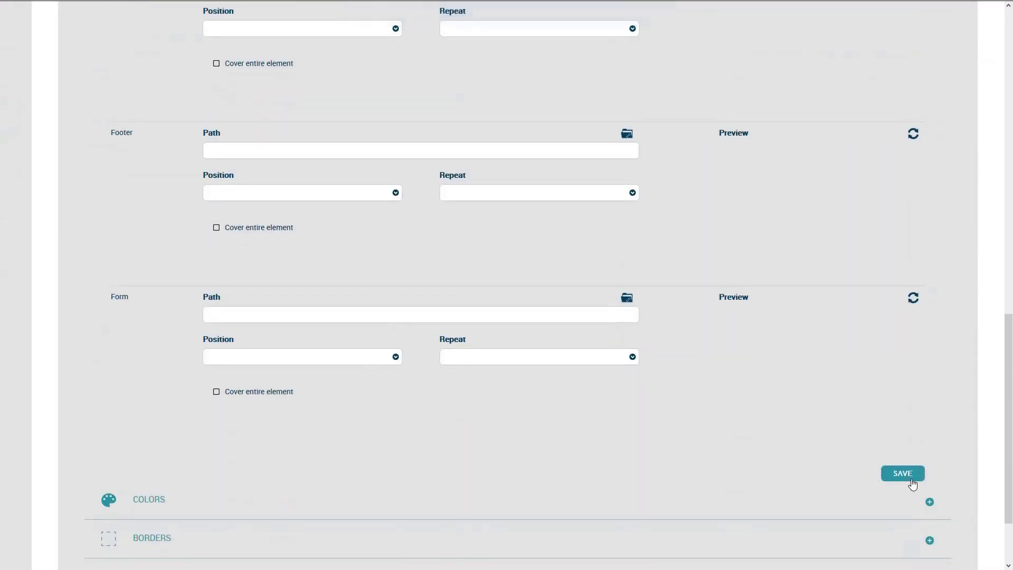
Give the form a white (ffffff) background colour and save.
{"action": "left_click", "coordinate": [210, 499]}
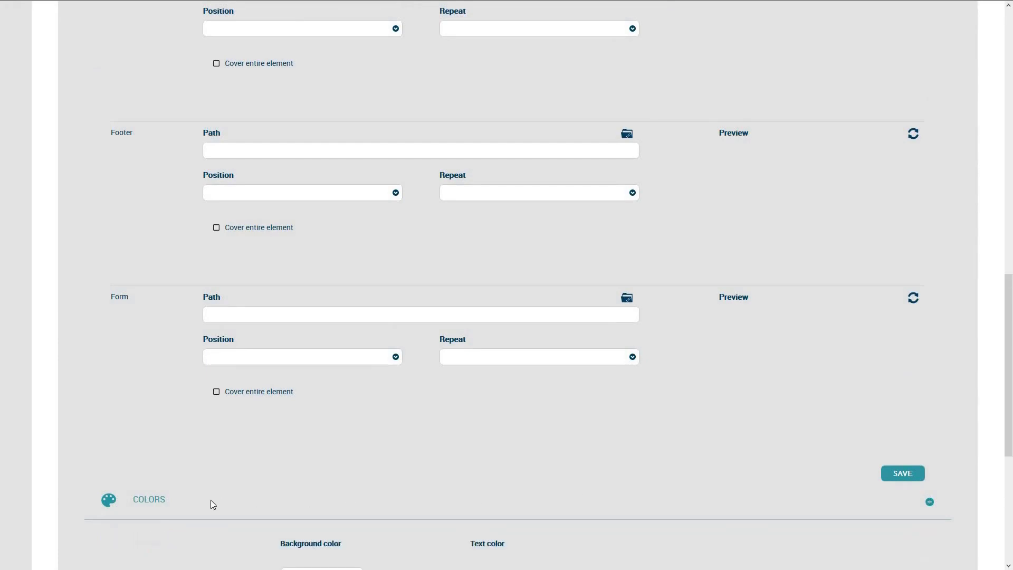
{"action": "scroll", "coordinate": [211, 499], "scroll_direction": "down", "scroll_amount": 5}
{"action": "left_click", "coordinate": [292, 378]}
{"action": "left_click_drag", "start_coordinate": [296, 393], "coordinate": [287, 387]}
{"action": "left_click", "coordinate": [451, 457]}
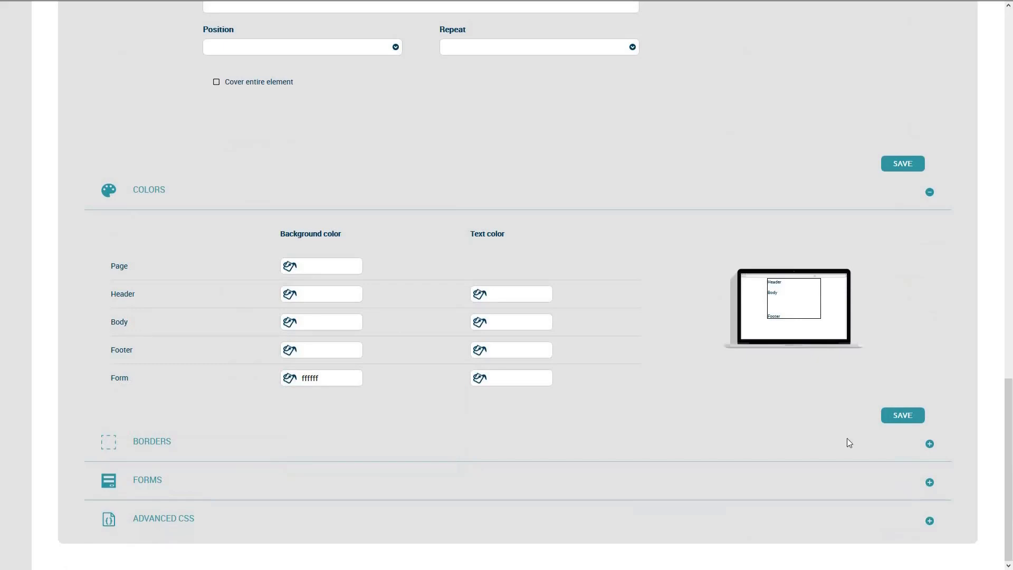
{"action": "left_click", "coordinate": [915, 420]}
Give the form a Solid, Full blue border, 1 px wide with radius 10, and save.
{"action": "left_click", "coordinate": [185, 446]}
{"action": "scroll", "coordinate": [185, 446], "scroll_direction": "down", "scroll_amount": 3}
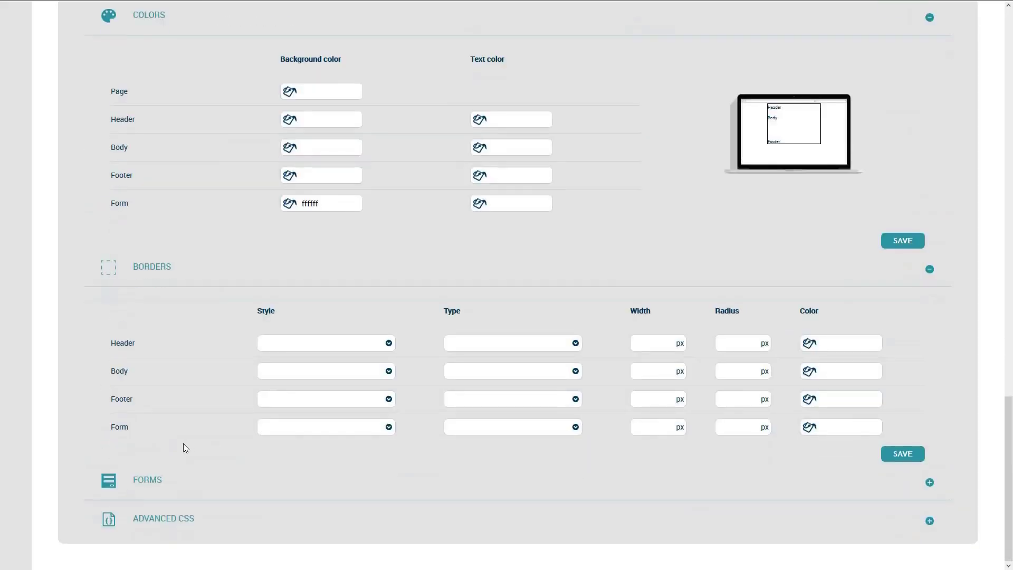
{"action": "left_click", "coordinate": [354, 431]}
{"action": "left_click", "coordinate": [353, 483]}
{"action": "left_click", "coordinate": [549, 434]}
{"action": "left_click", "coordinate": [549, 456]}
{"action": "left_click", "coordinate": [672, 427]}
{"action": "key", "text": "Tab"}
{"action": "type", "text": "10"}
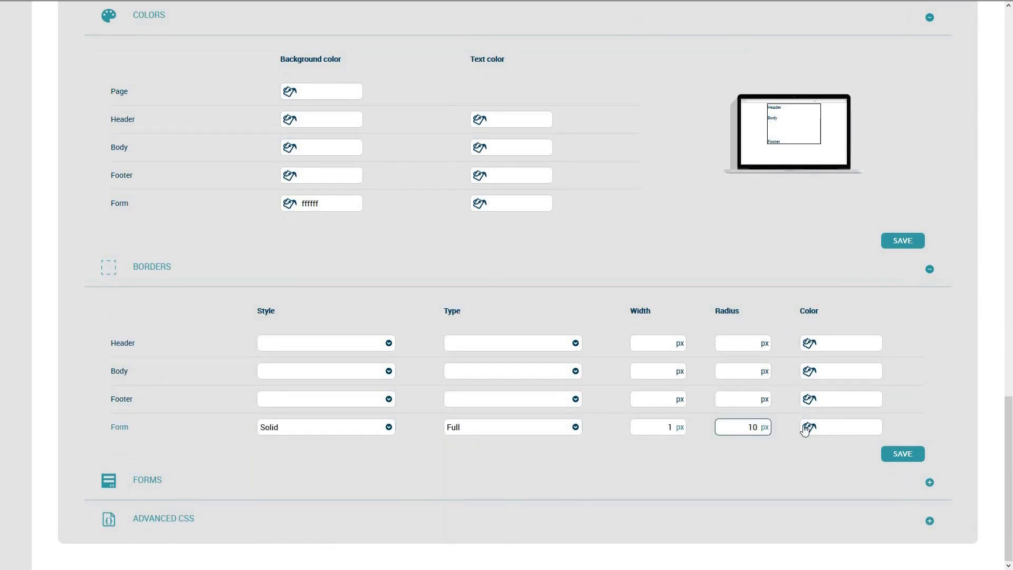
{"action": "left_click", "coordinate": [812, 429]}
{"action": "left_click", "coordinate": [869, 459]}
{"action": "left_click", "coordinate": [965, 502]}
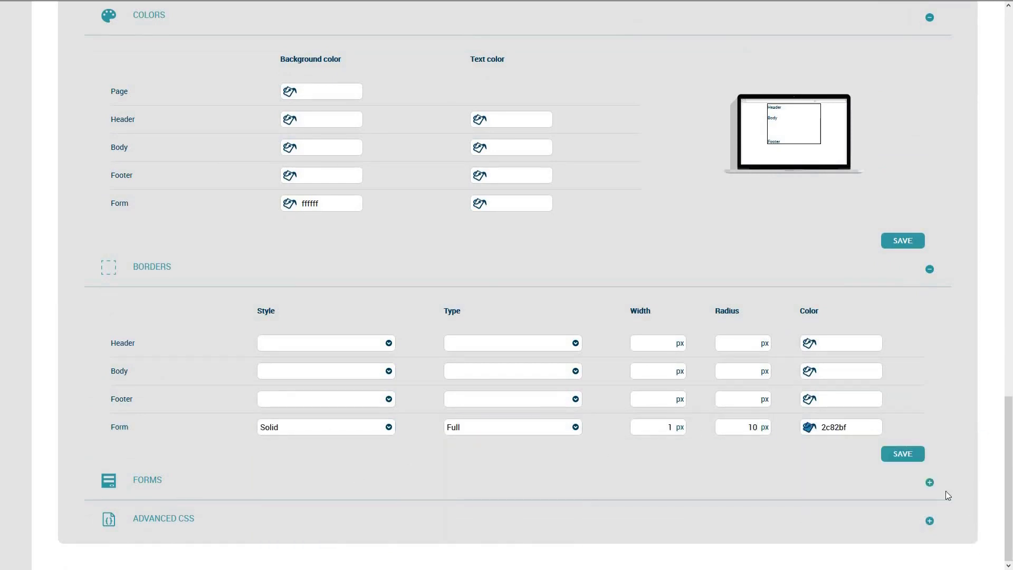
{"action": "left_click", "coordinate": [914, 457]}
Centre the login box with Medium transparency and small social buttons, and save.
{"action": "left_click", "coordinate": [898, 486]}
{"action": "scroll", "coordinate": [896, 486], "scroll_direction": "down", "scroll_amount": 4}
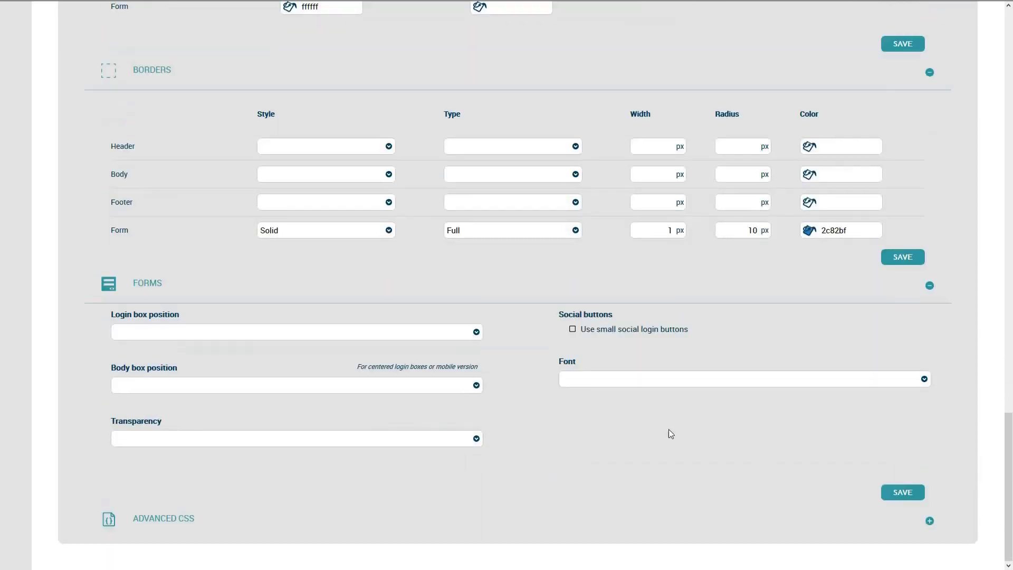
{"action": "left_click", "coordinate": [476, 332]}
{"action": "left_click", "coordinate": [456, 375]}
{"action": "left_click", "coordinate": [458, 442]}
{"action": "left_click", "coordinate": [448, 483]}
{"action": "left_click", "coordinate": [572, 329]}
{"action": "left_click", "coordinate": [916, 497]}
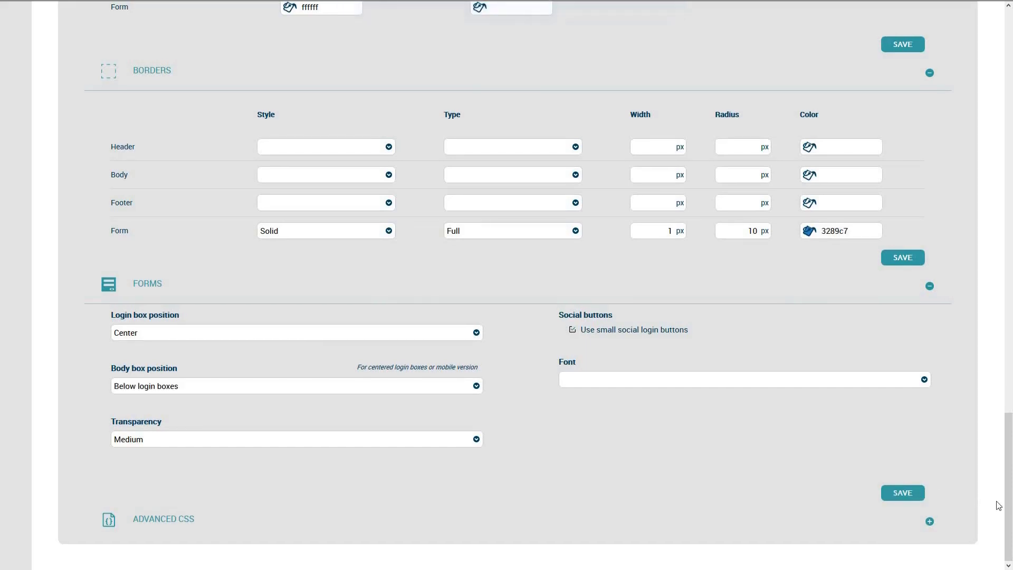
{"action": "left_click_drag", "start_coordinate": [998, 506], "coordinate": [975, 91]}
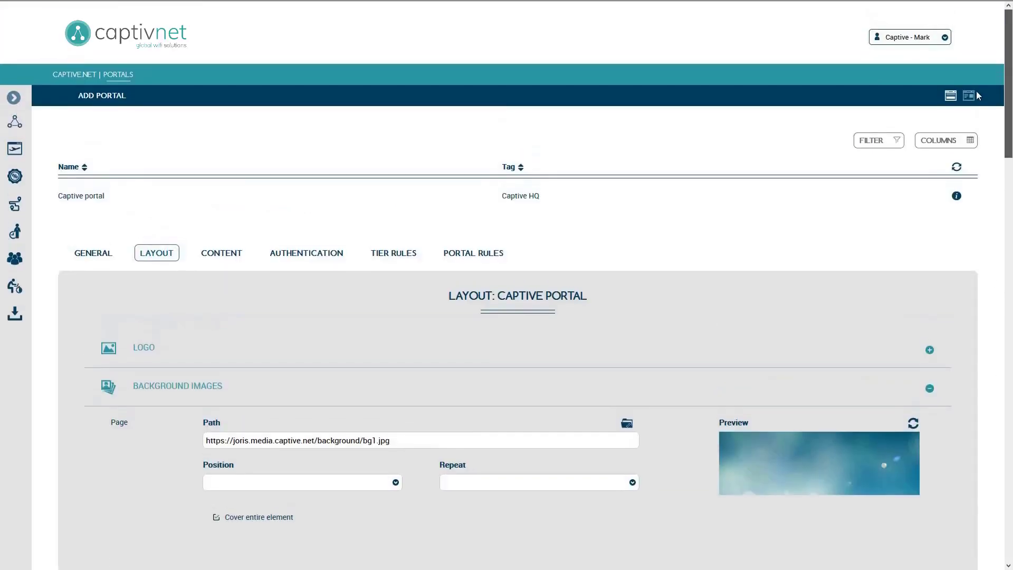
Preview the styled login page from the General tab, then return to the Authentication forms.
{"action": "left_click", "coordinate": [84, 255]}
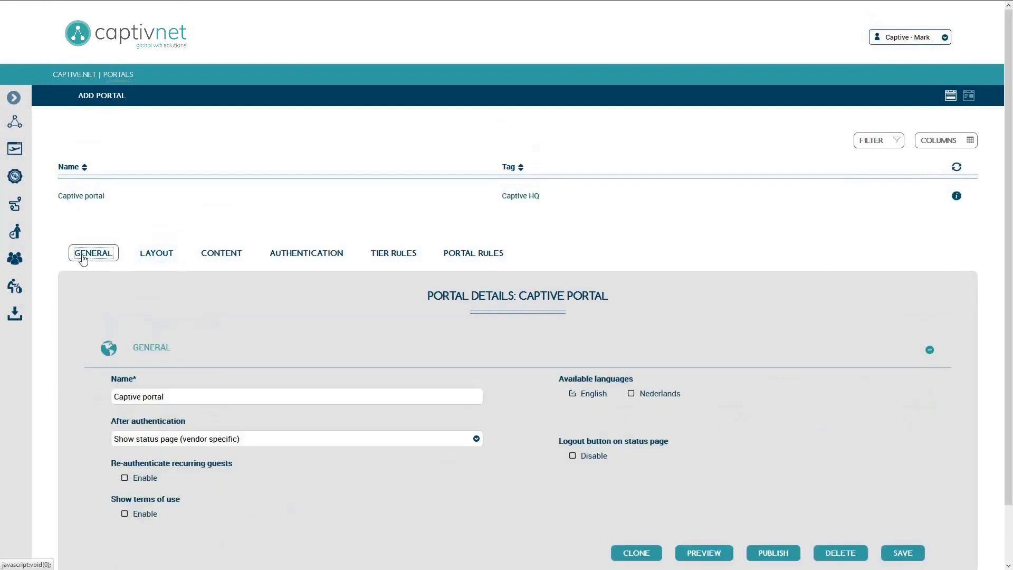
{"action": "left_click", "coordinate": [703, 553]}
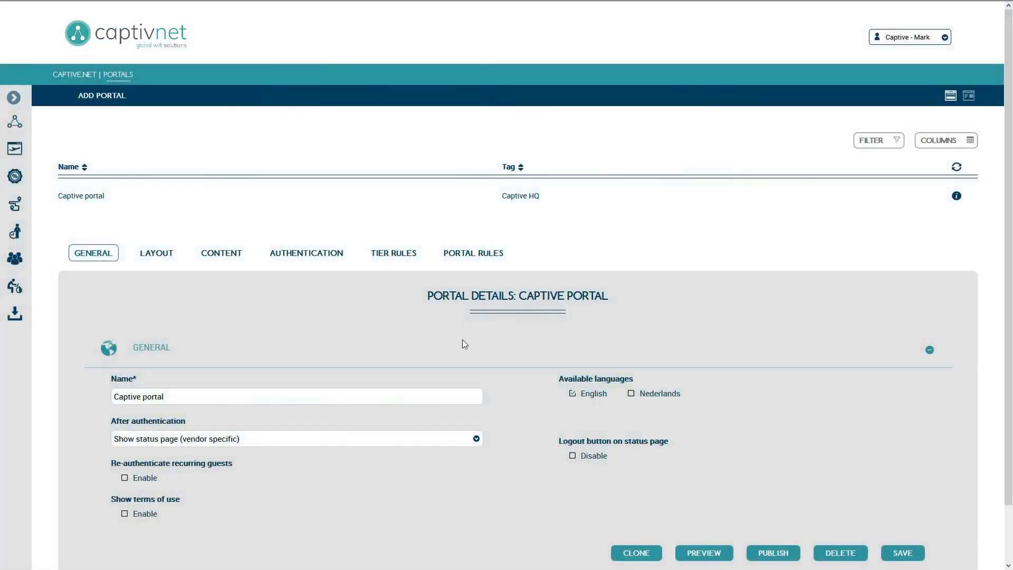
{"action": "left_click", "coordinate": [317, 258]}
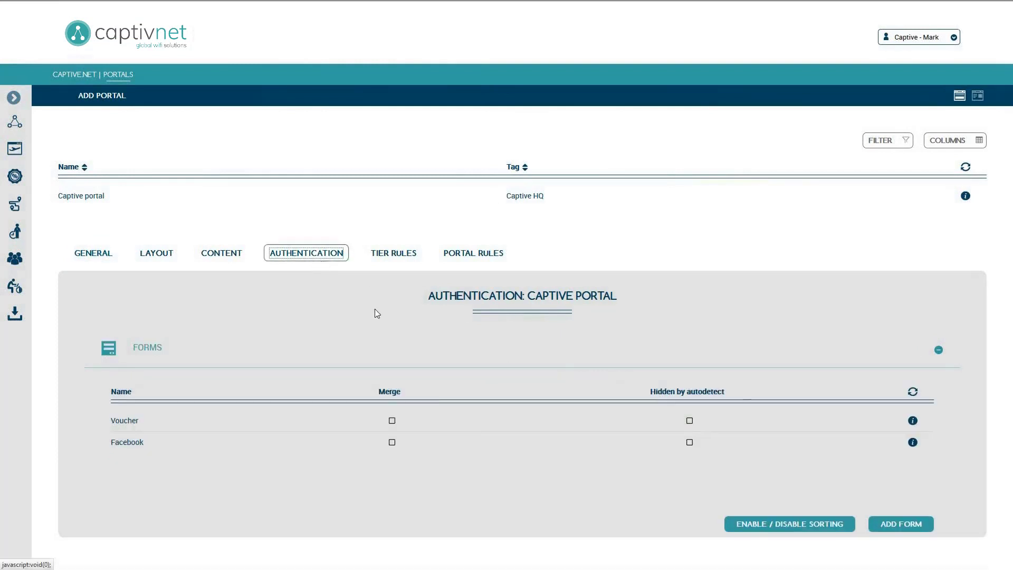
Set the Facebook form to merge with the previous Voucher form, save it, then publish the portal from General.
{"action": "left_click", "coordinate": [414, 441]}
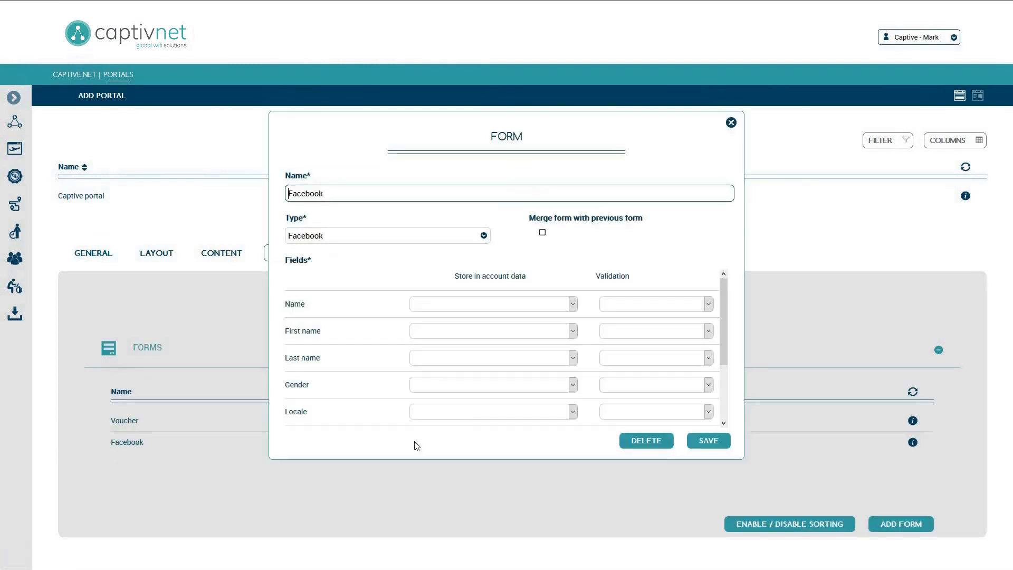
{"action": "left_click", "coordinate": [543, 233]}
{"action": "left_click", "coordinate": [696, 443]}
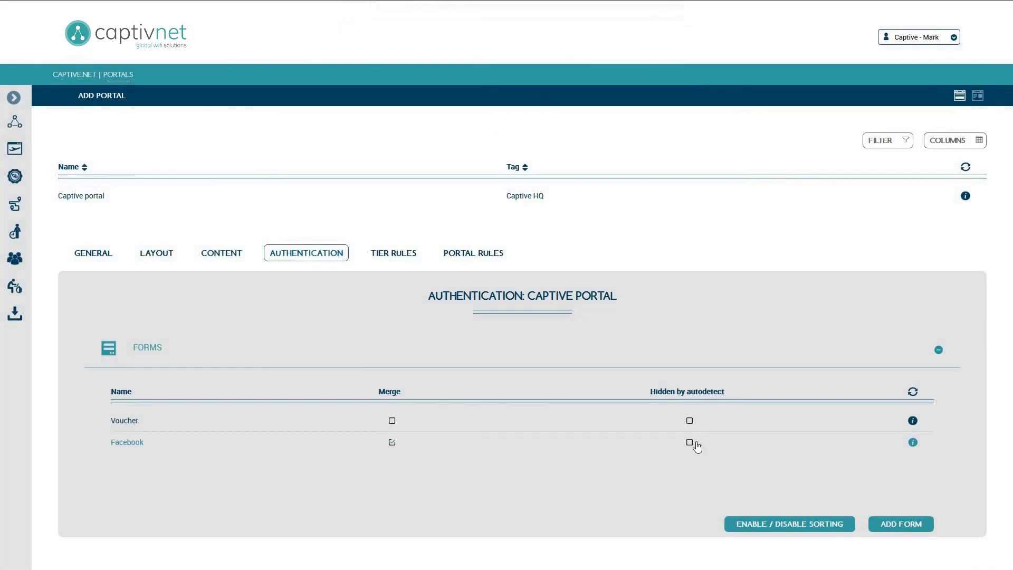
{"action": "left_click", "coordinate": [101, 253]}
{"action": "left_click", "coordinate": [792, 557]}
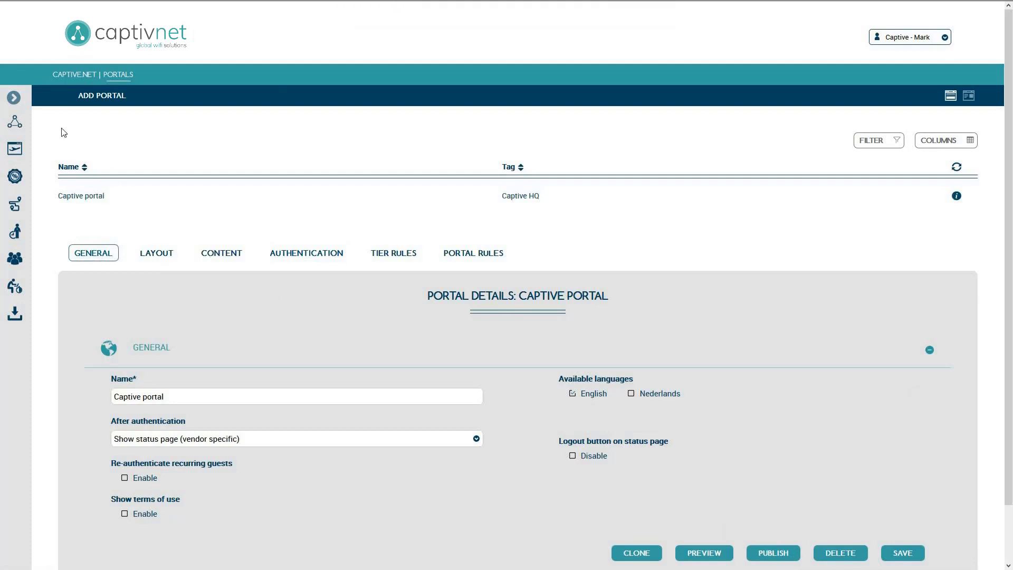
Navigate to the Accounts list through the sidebar.
{"action": "left_click", "coordinate": [14, 98]}
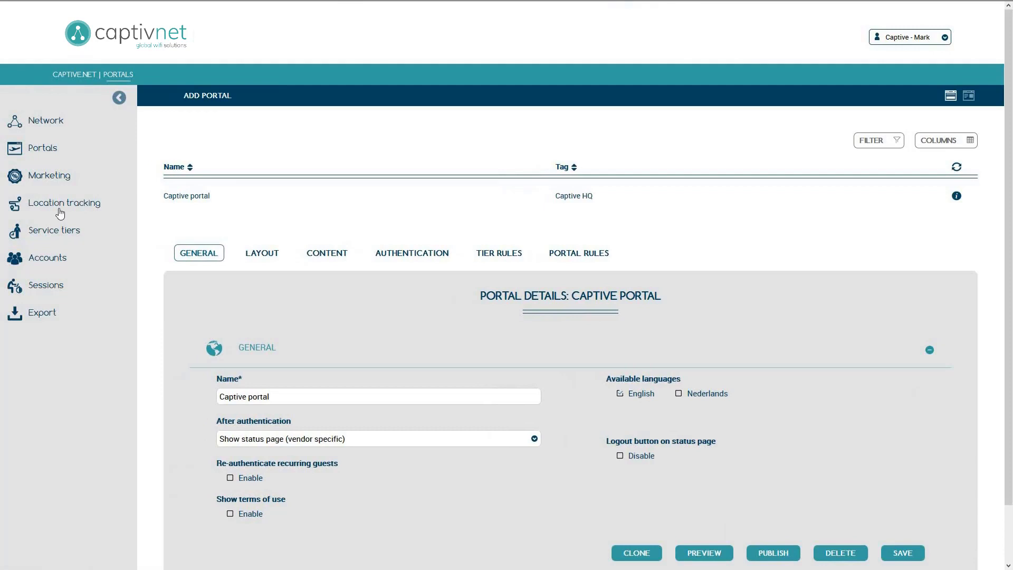
{"action": "left_click", "coordinate": [64, 261]}
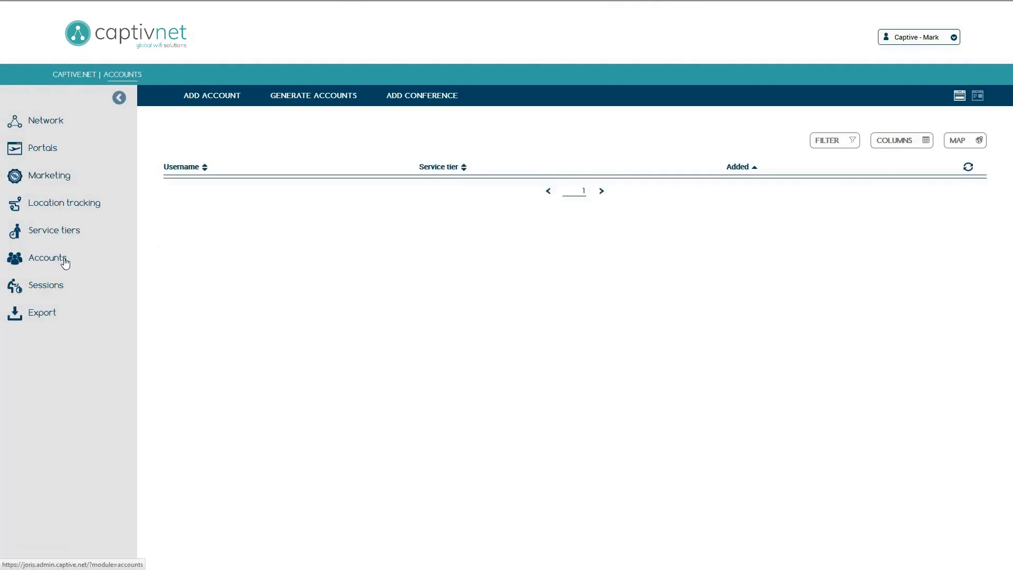
{"action": "left_click", "coordinate": [119, 99]}
Add an account with the chosen username and password on the Free Tier, and save it.
{"action": "left_click", "coordinate": [122, 100]}
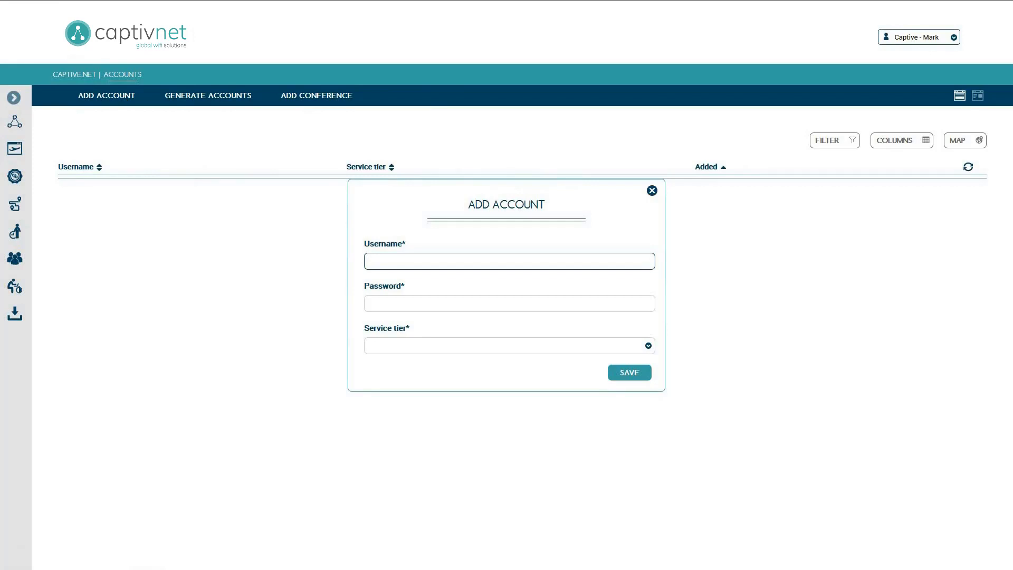
{"action": "type", "text": "User1"}
{"action": "key", "text": "Tab"}
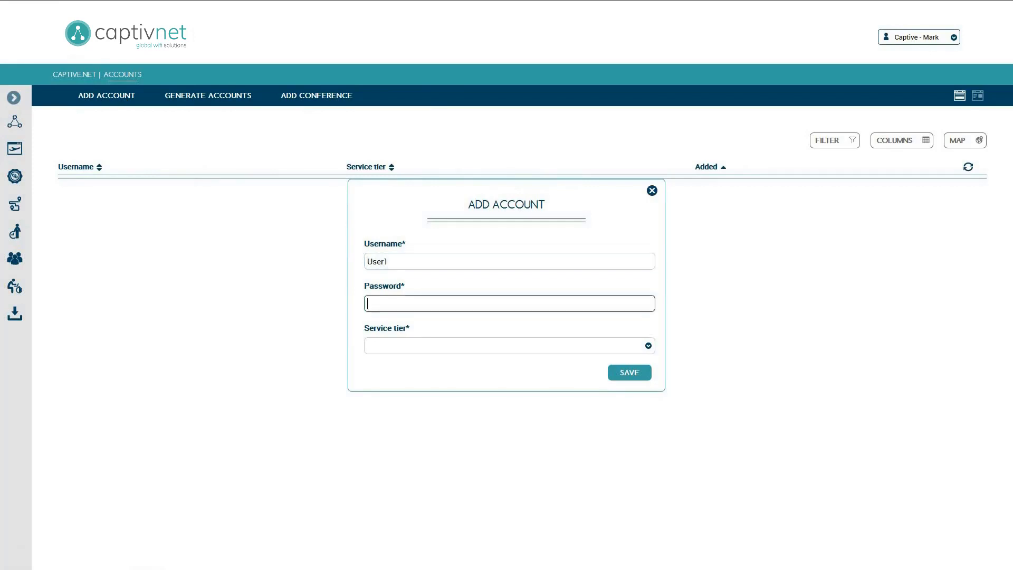
{"action": "type", "text": "12345"}
{"action": "left_click", "coordinate": [632, 346]}
{"action": "left_click", "coordinate": [622, 376]}
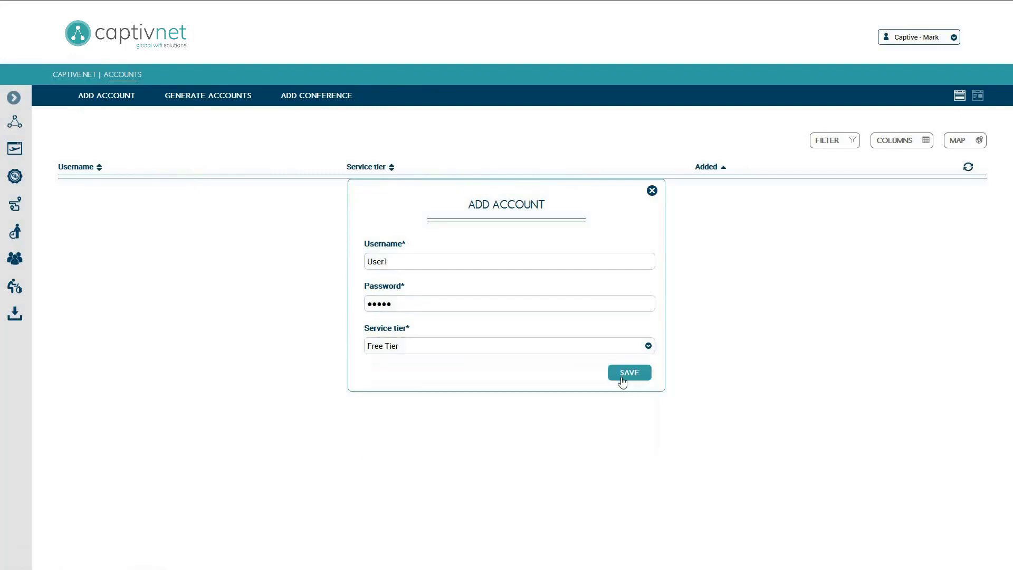
{"action": "left_click", "coordinate": [623, 377]}
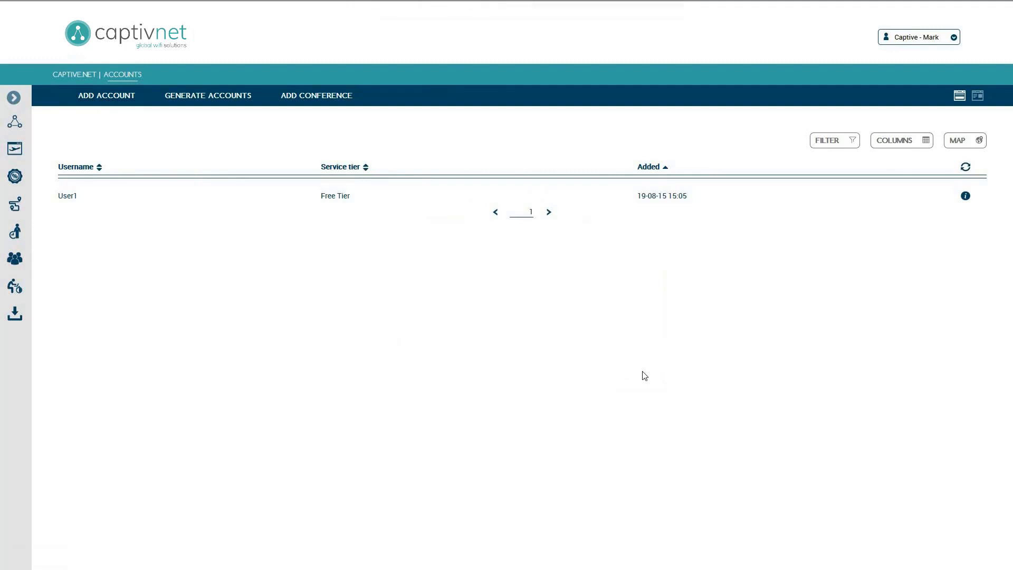
{"action": "left_click", "coordinate": [13, 100]}
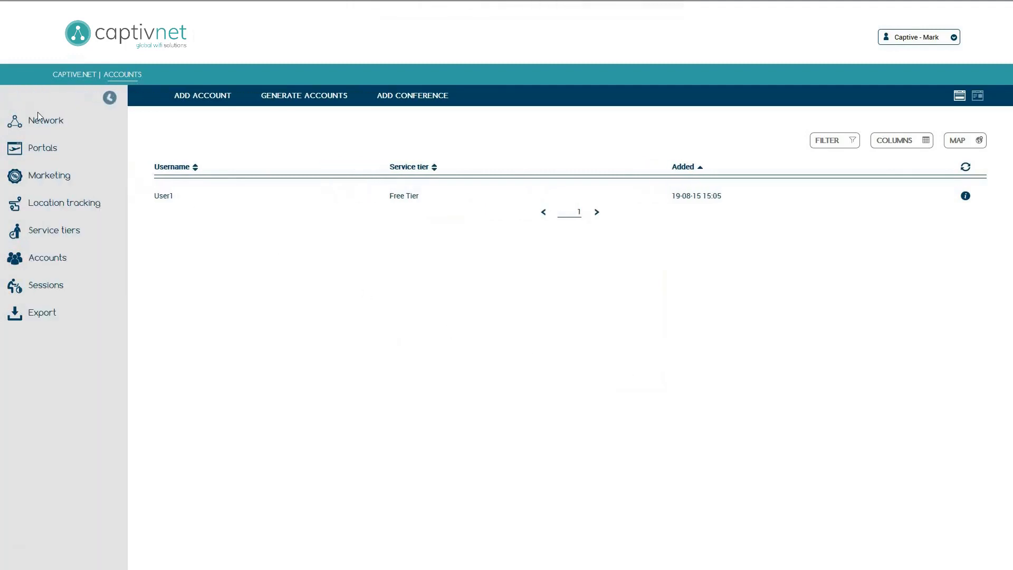
Simulate a client on Test AP to load the styled login page, and enter the new account's username.
{"action": "left_click", "coordinate": [68, 120]}
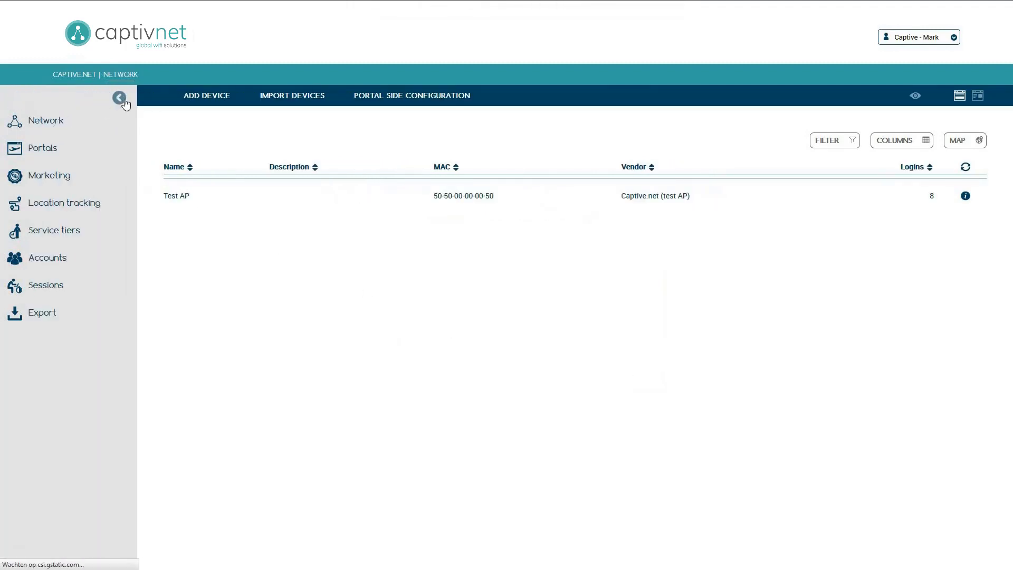
{"action": "left_click", "coordinate": [118, 98]}
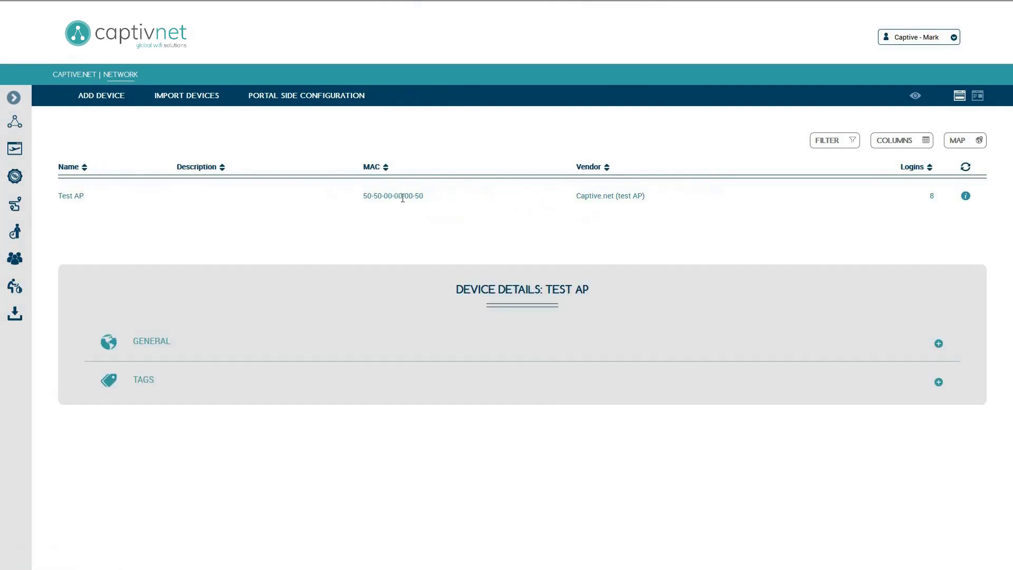
{"action": "left_click", "coordinate": [535, 344]}
{"action": "scroll", "coordinate": [535, 343], "scroll_direction": "down", "scroll_amount": 2}
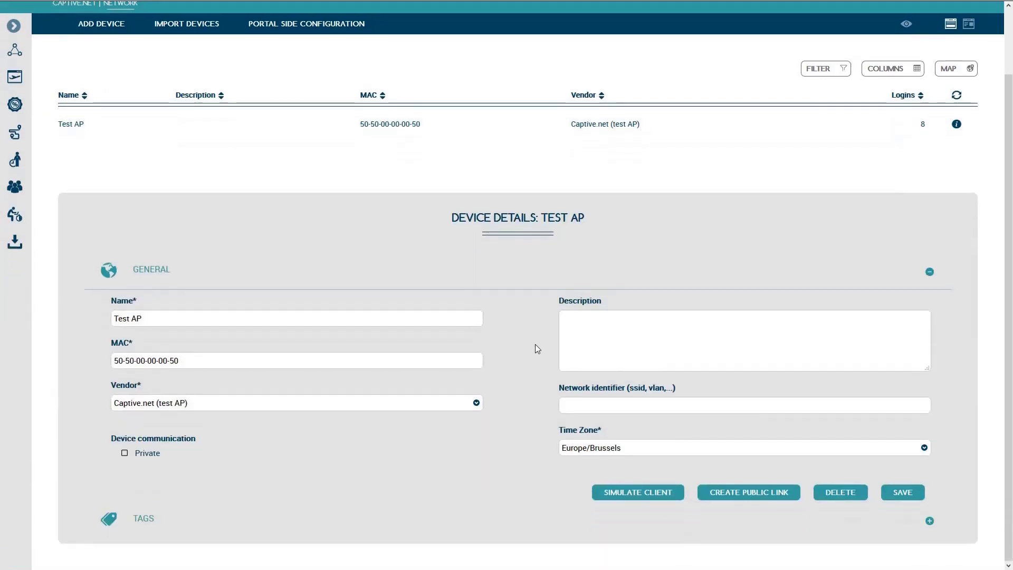
{"action": "left_click", "coordinate": [672, 501]}
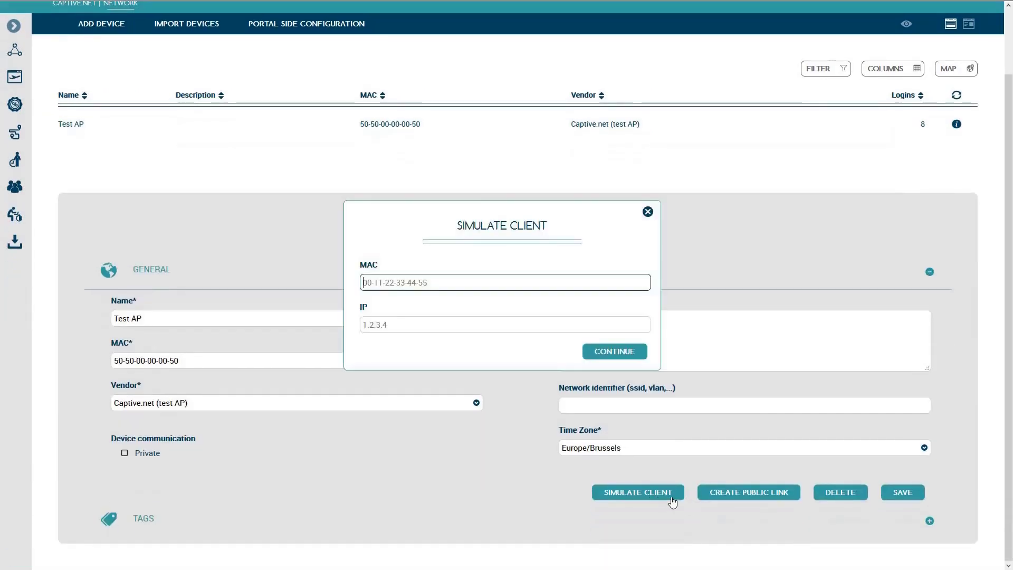
{"action": "left_click", "coordinate": [642, 354]}
{"action": "left_click", "coordinate": [501, 68]}
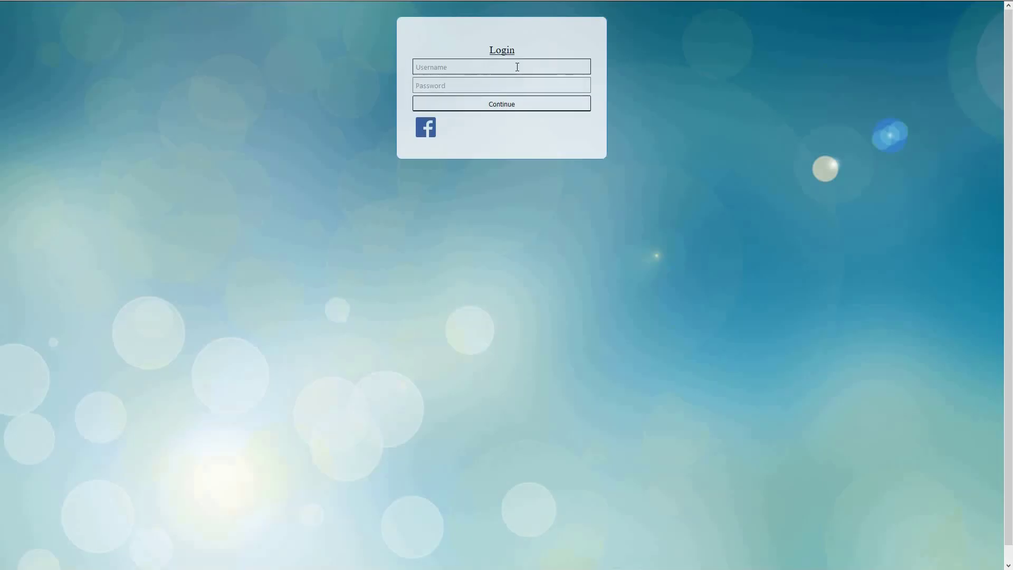
{"action": "type", "text": "User1"}
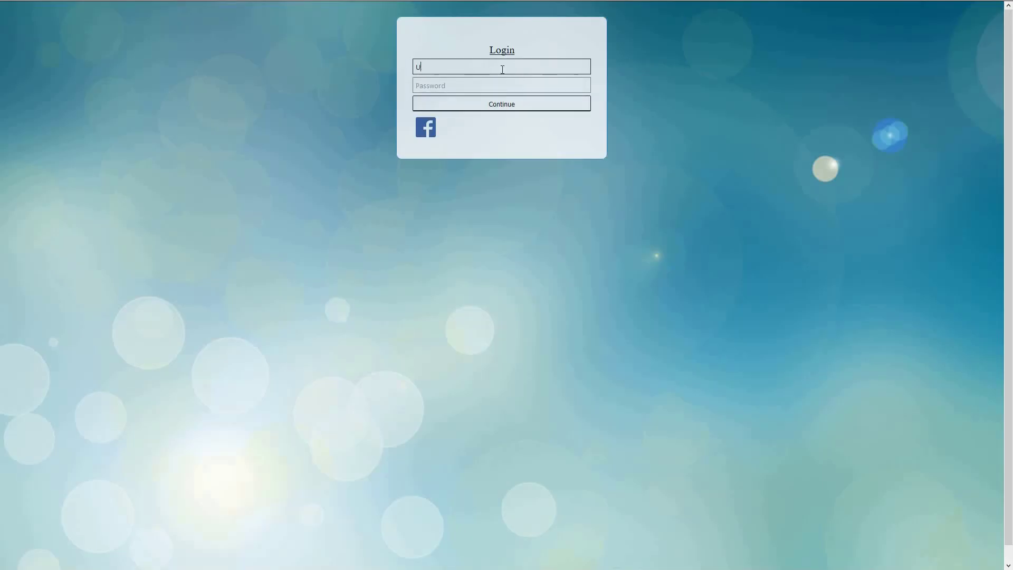
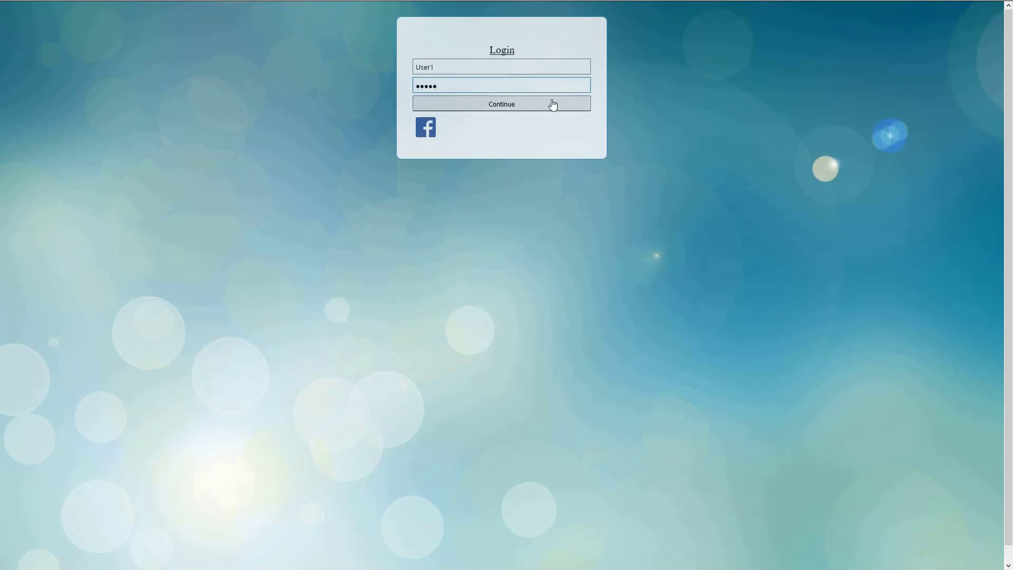
Submit the filled-in username and password on the Test AP login form to reach the Welcome page.
{"action": "left_click", "coordinate": [551, 105]}
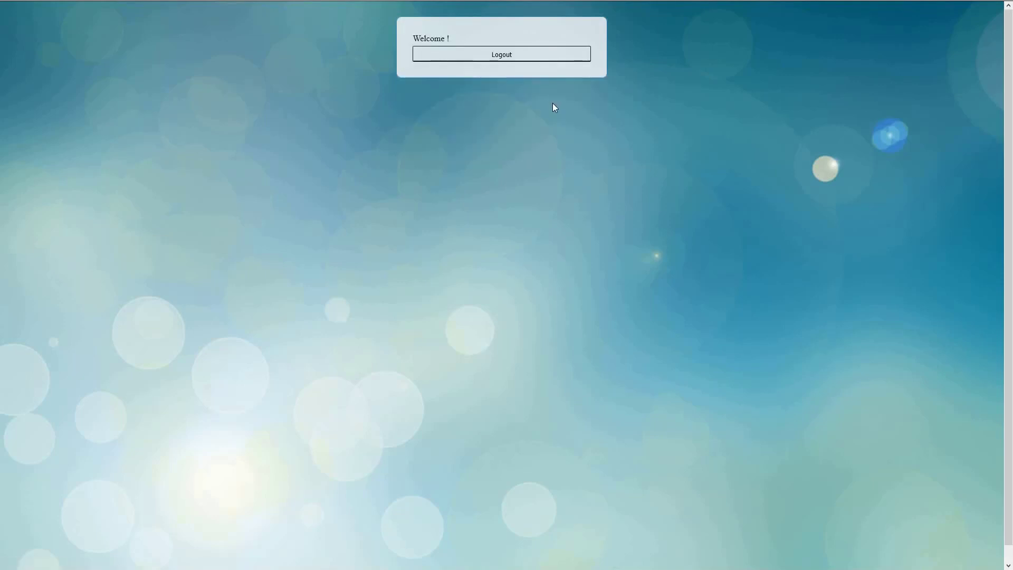